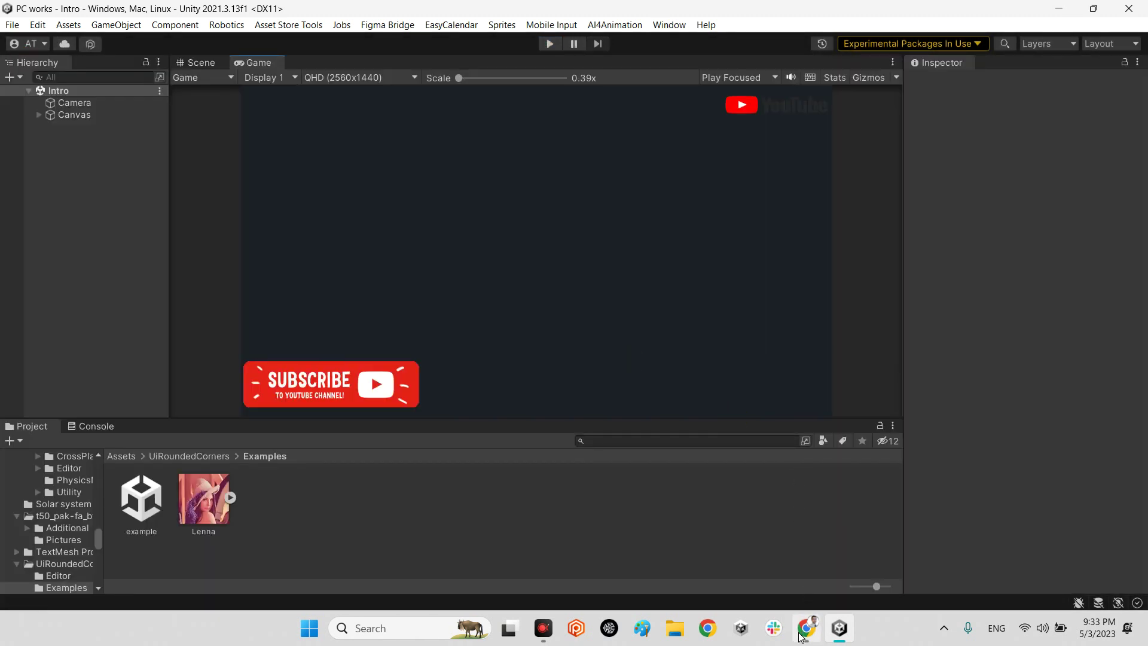
# Bring the Unity-UI-Rounded-Corners GitHub page forward, closing the download bar and Code dropdown.
pyautogui.click(801, 635)
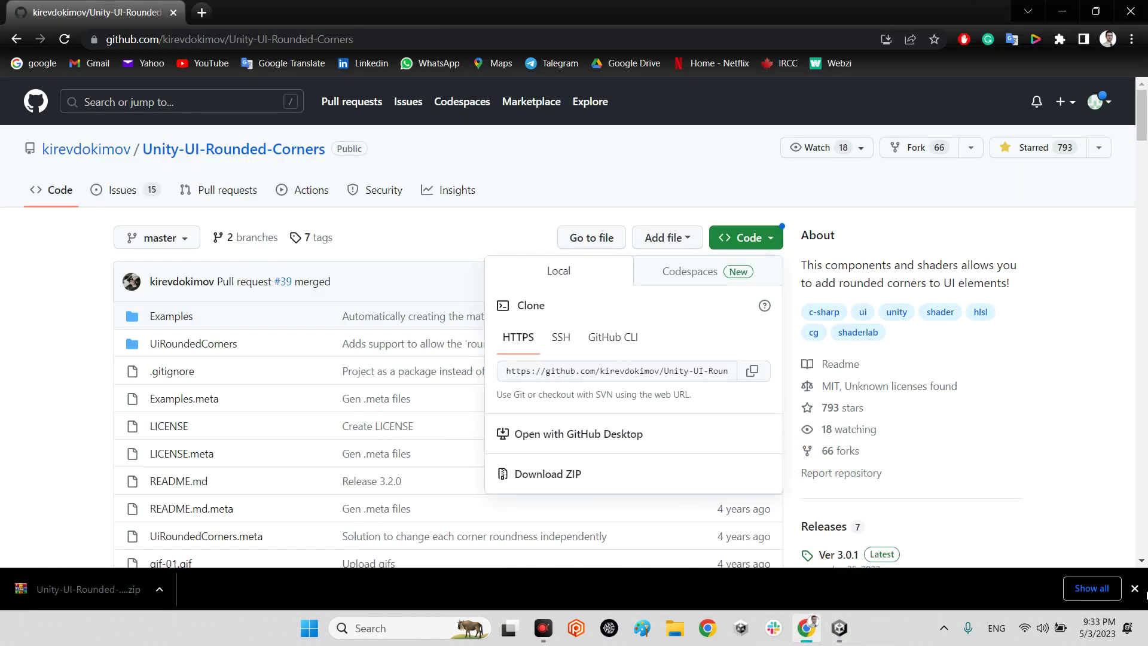
pyautogui.click(1134, 588)
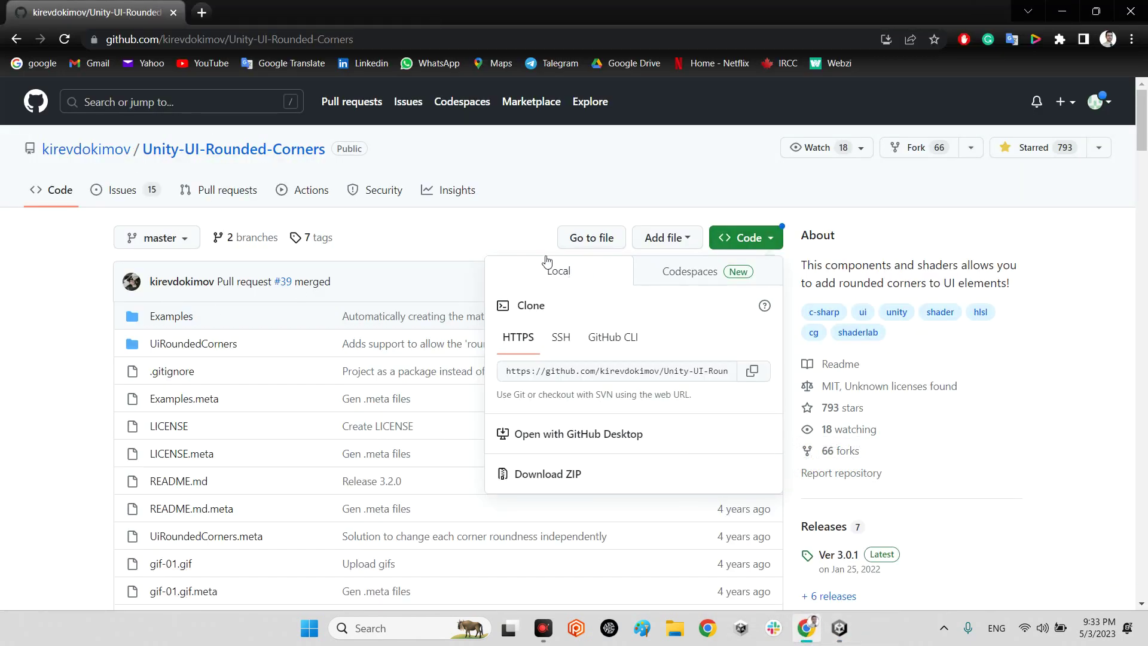
pyautogui.click(467, 246)
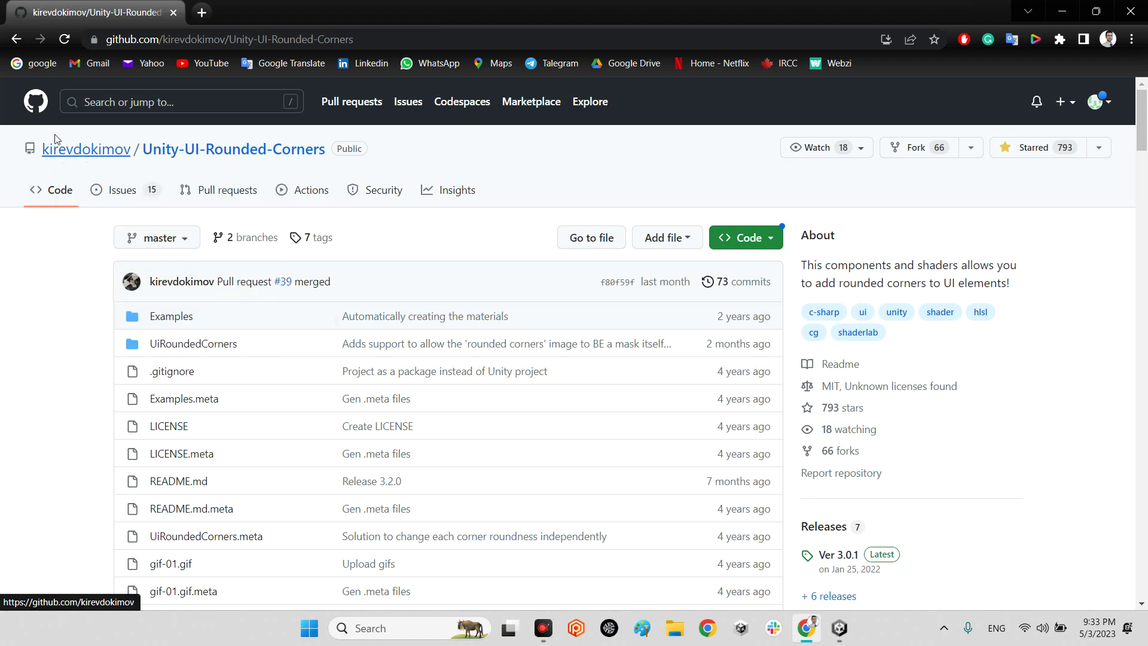
pyautogui.moveTo(72, 160)
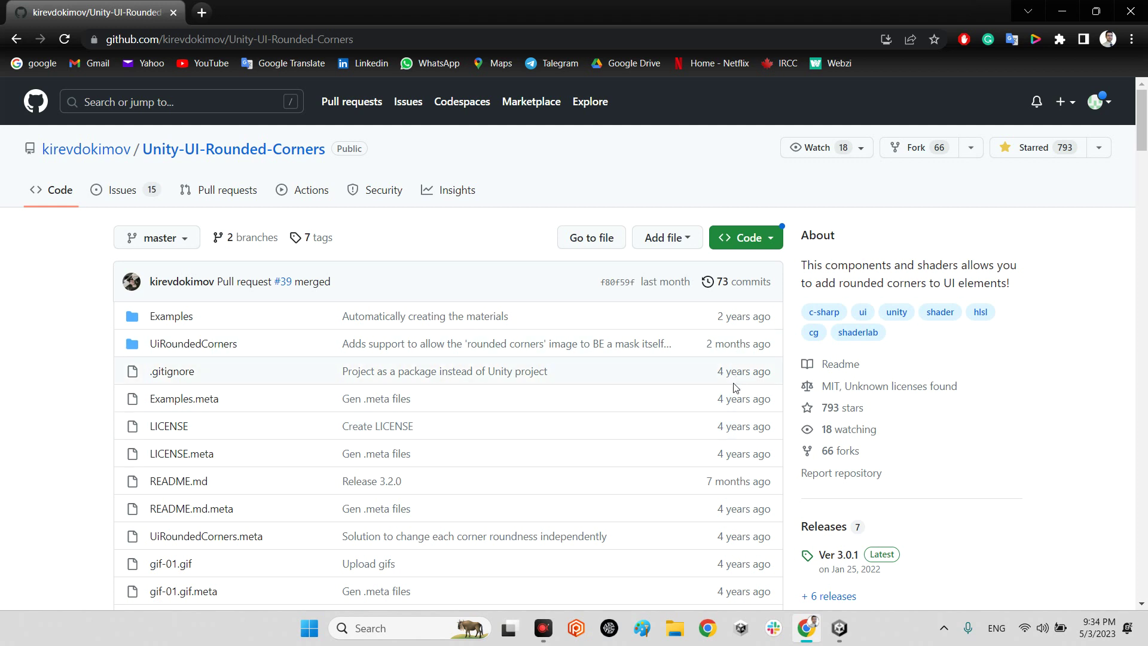
# Read through the README's demo, install and usage notes, and check the Code clone options.
pyautogui.scroll(-6, 776, 514)
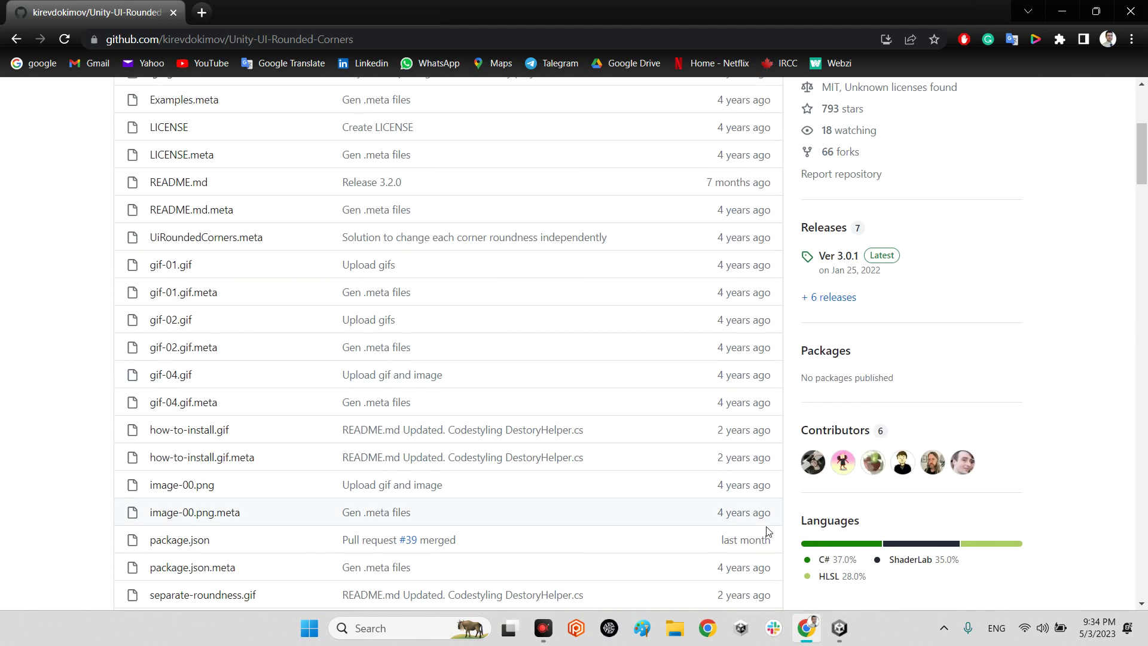
pyautogui.scroll(6, 774, 518)
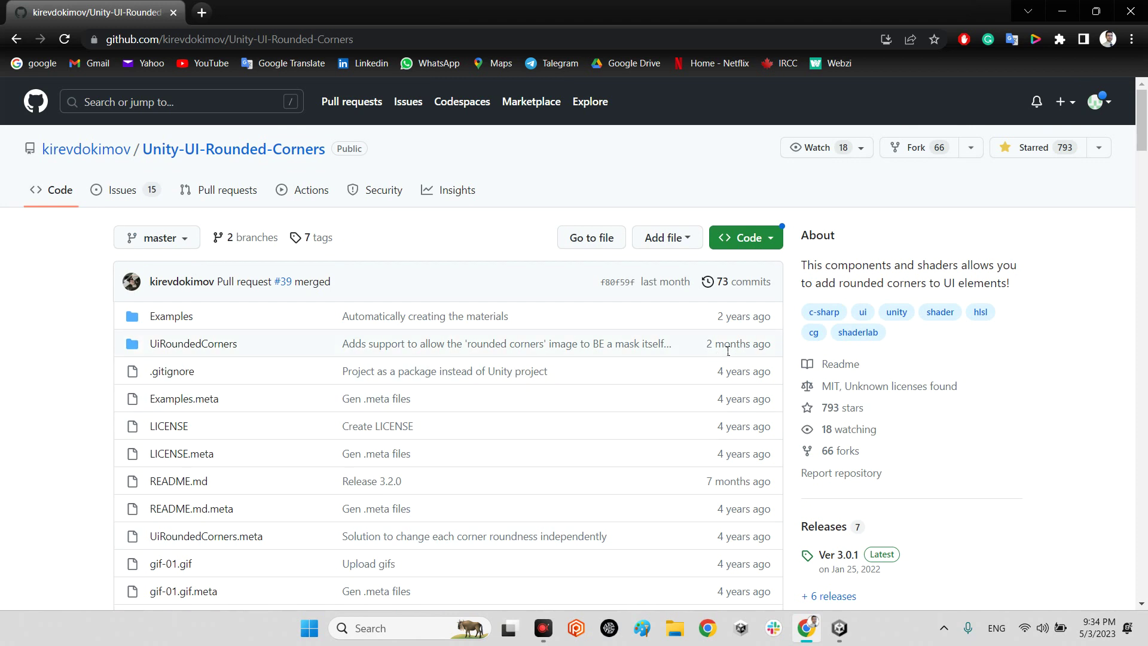
pyautogui.scroll(-12, 640, 441)
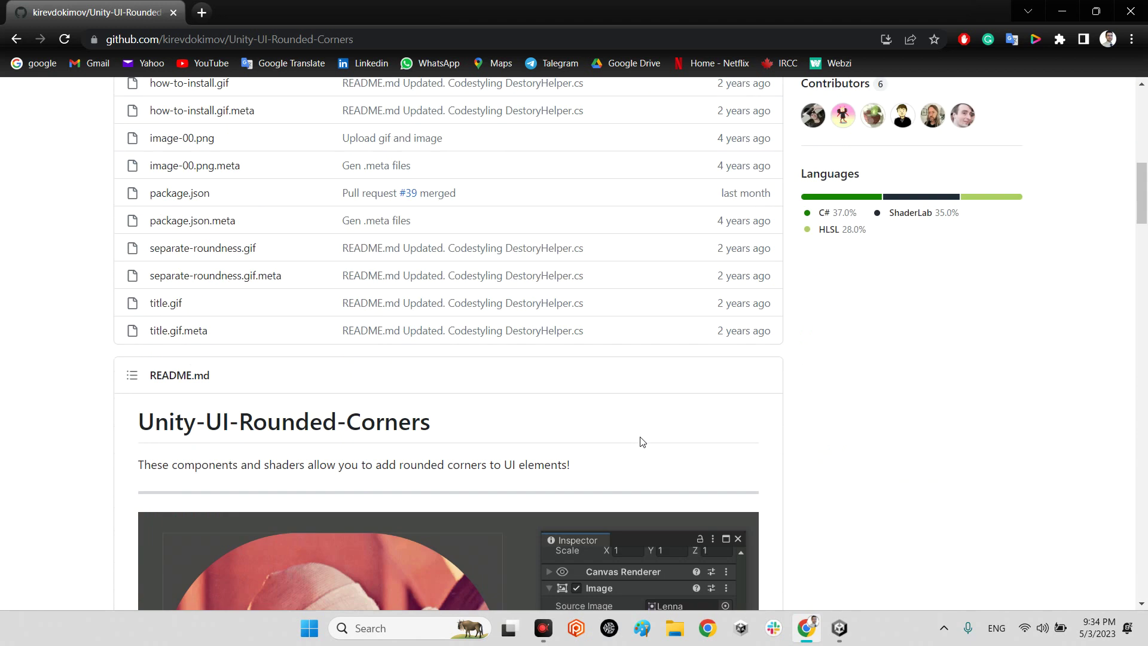
pyautogui.scroll(-8, 640, 440)
pyautogui.scroll(2, 488, 409)
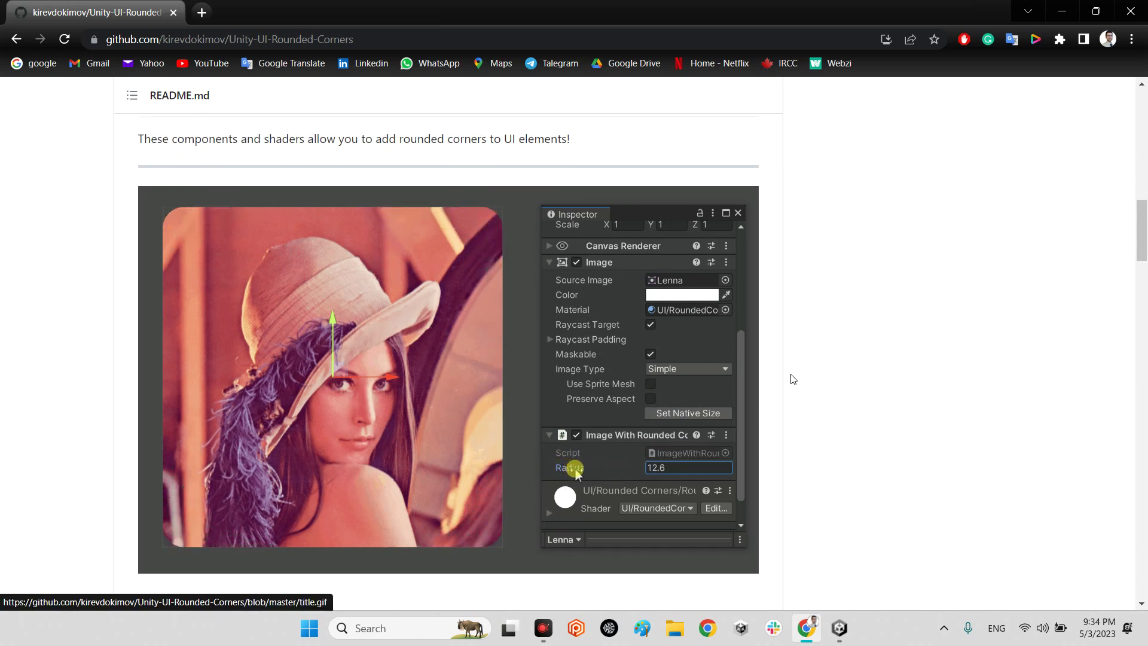
pyautogui.scroll(-5, 886, 391)
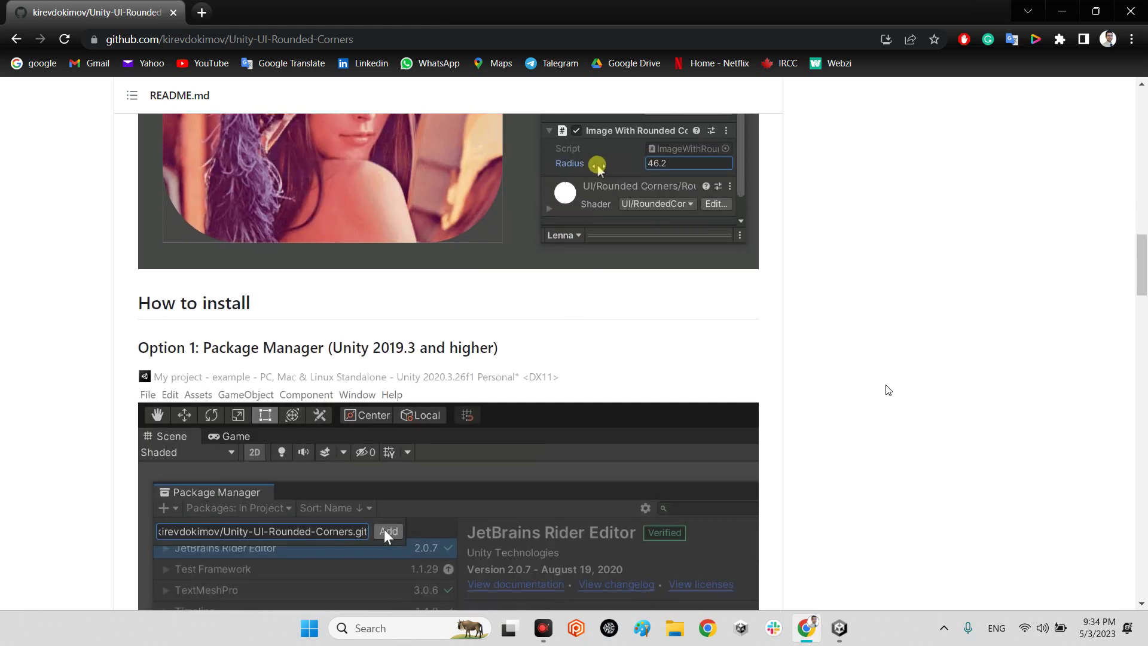
pyautogui.scroll(-3, 886, 391)
pyautogui.scroll(-5, 843, 418)
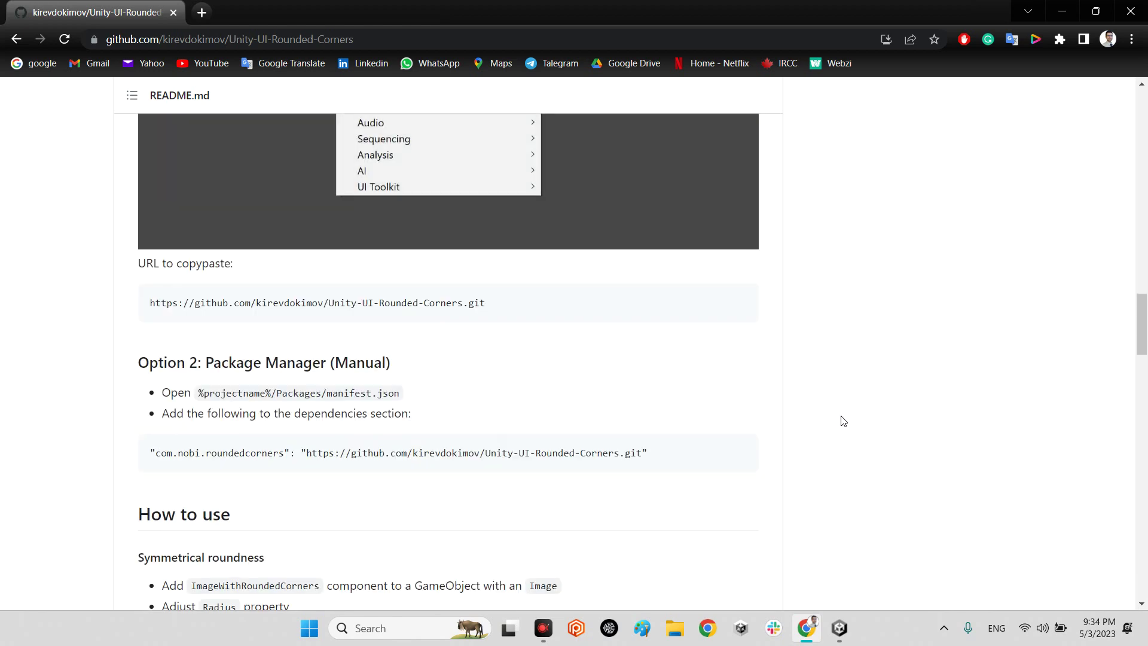
pyautogui.scroll(20, 843, 420)
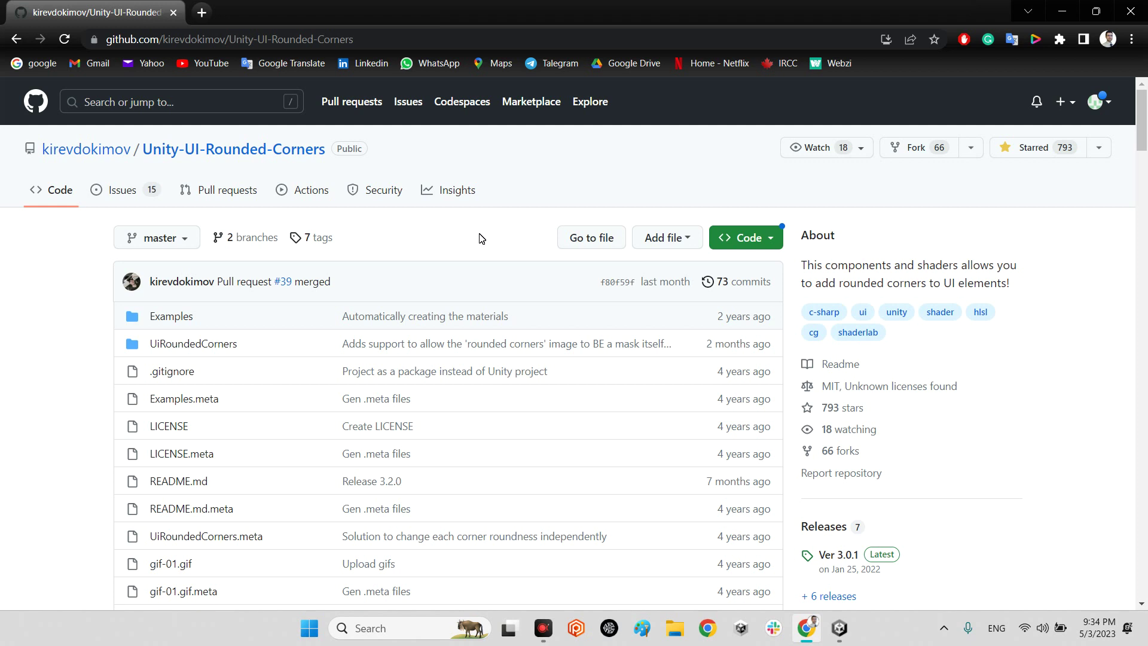
pyautogui.click(755, 237)
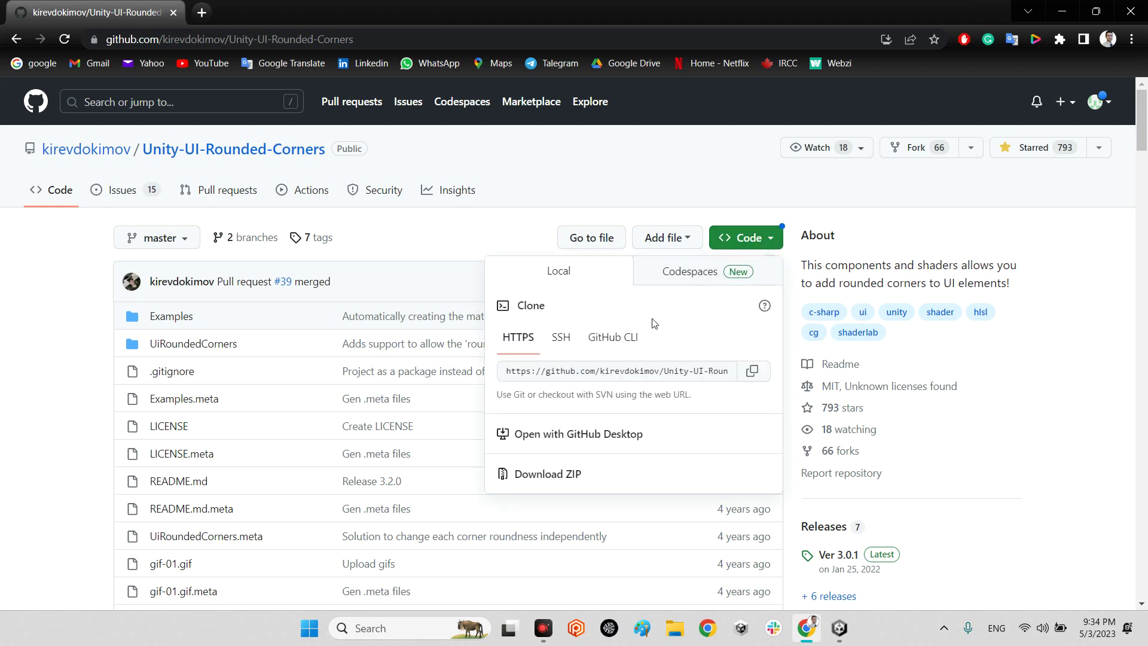
pyautogui.click(359, 275)
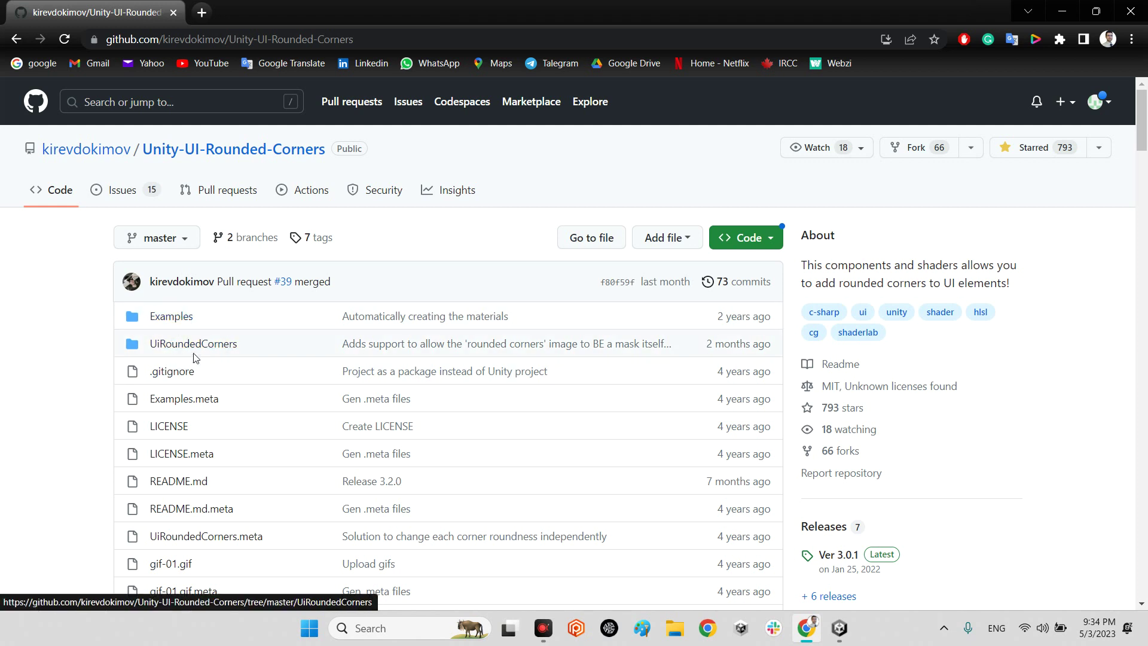
pyautogui.click(840, 627)
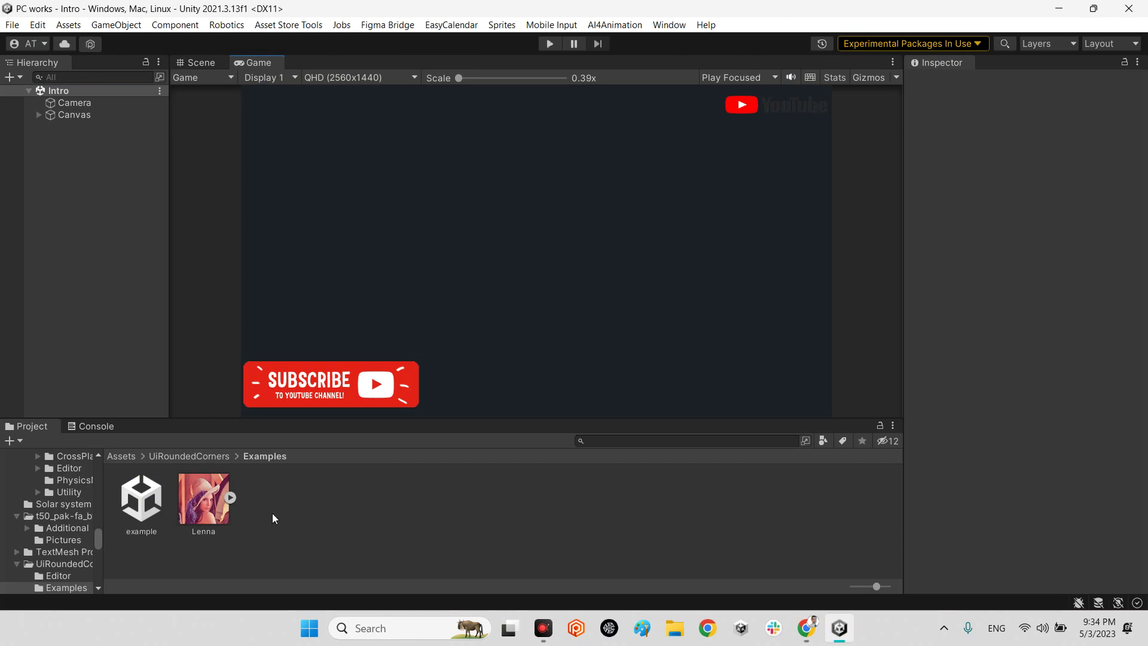
pyautogui.click(192, 456)
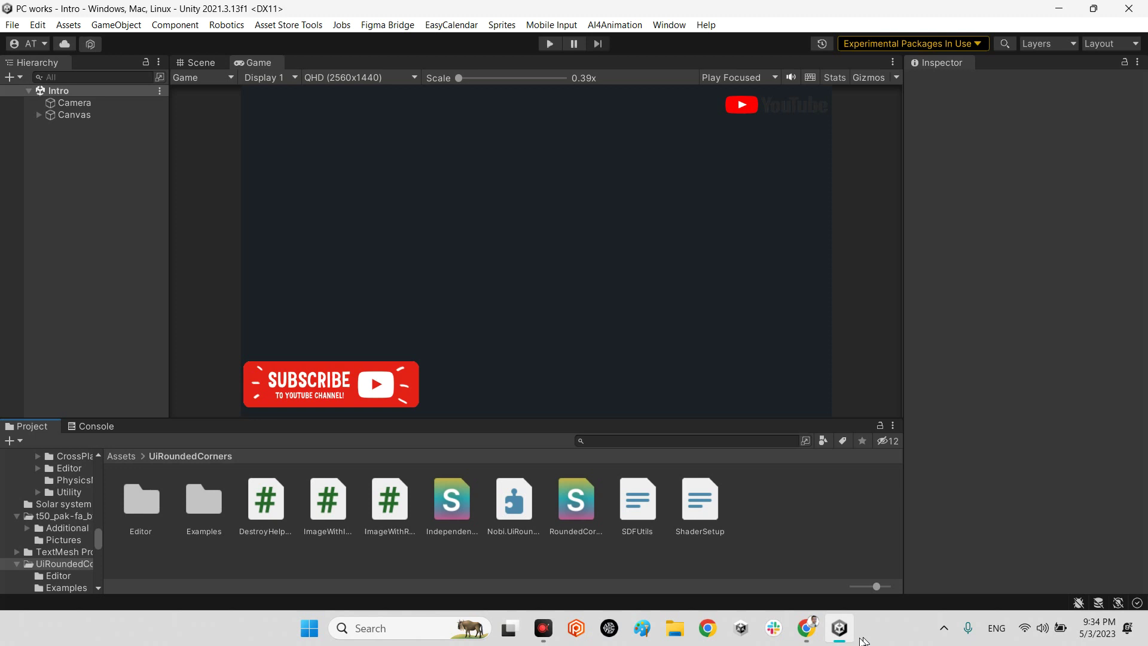
pyautogui.click(806, 628)
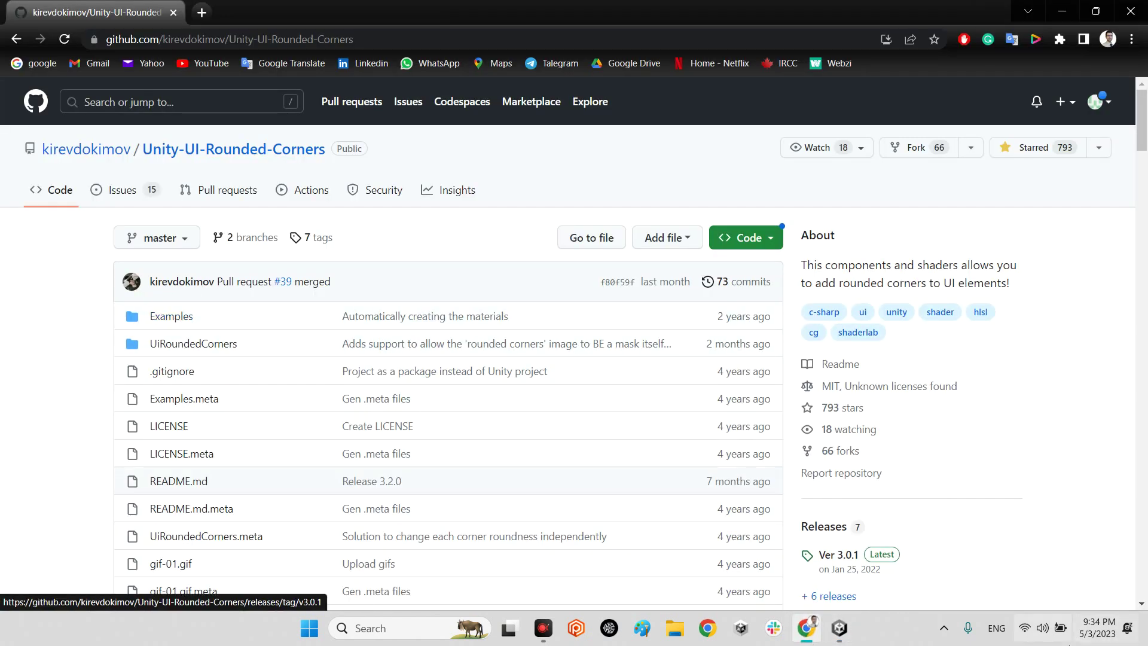
pyautogui.click(839, 627)
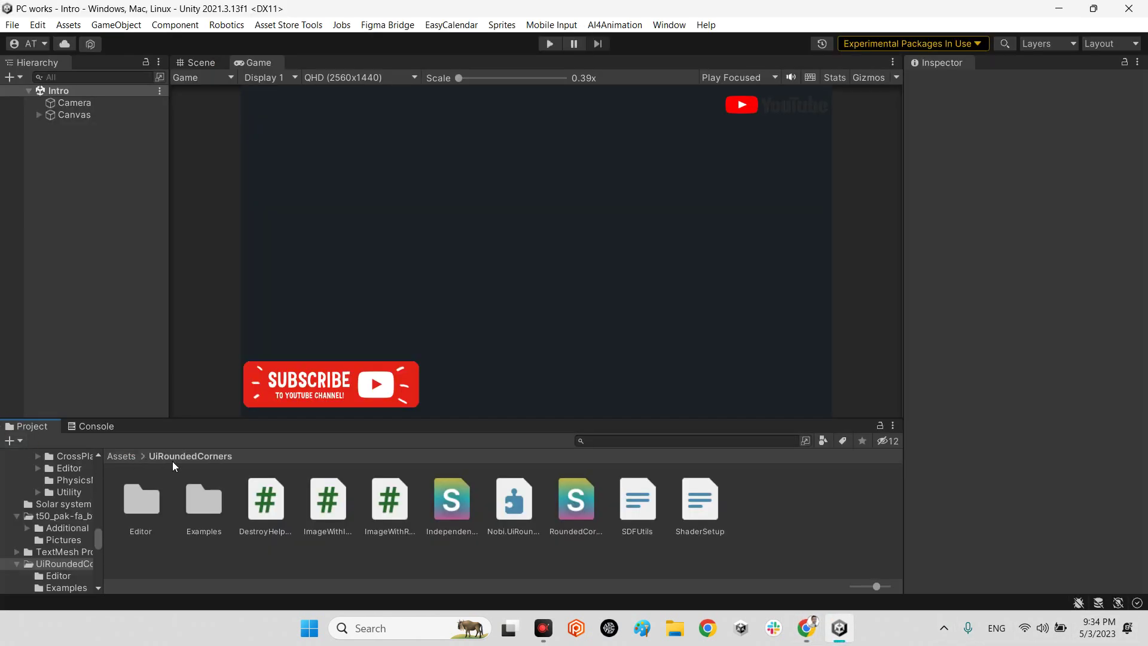
# Open the example scene from the Examples folder, then select and frame the Lenna image.
pyautogui.doubleClick(211, 509)
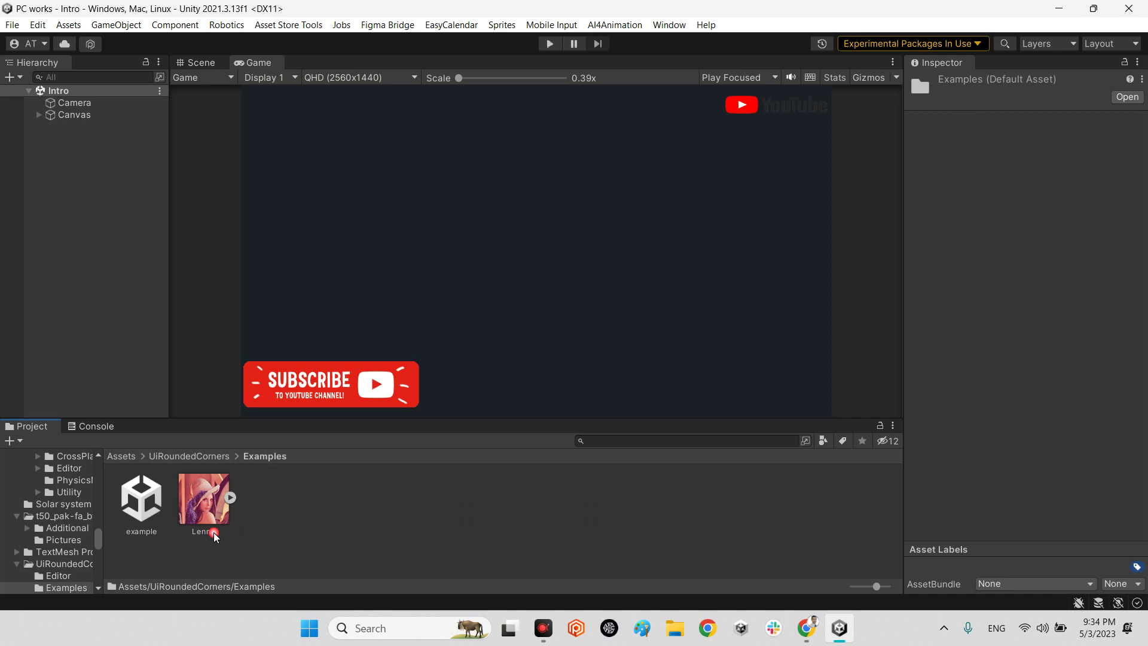
pyautogui.doubleClick(142, 499)
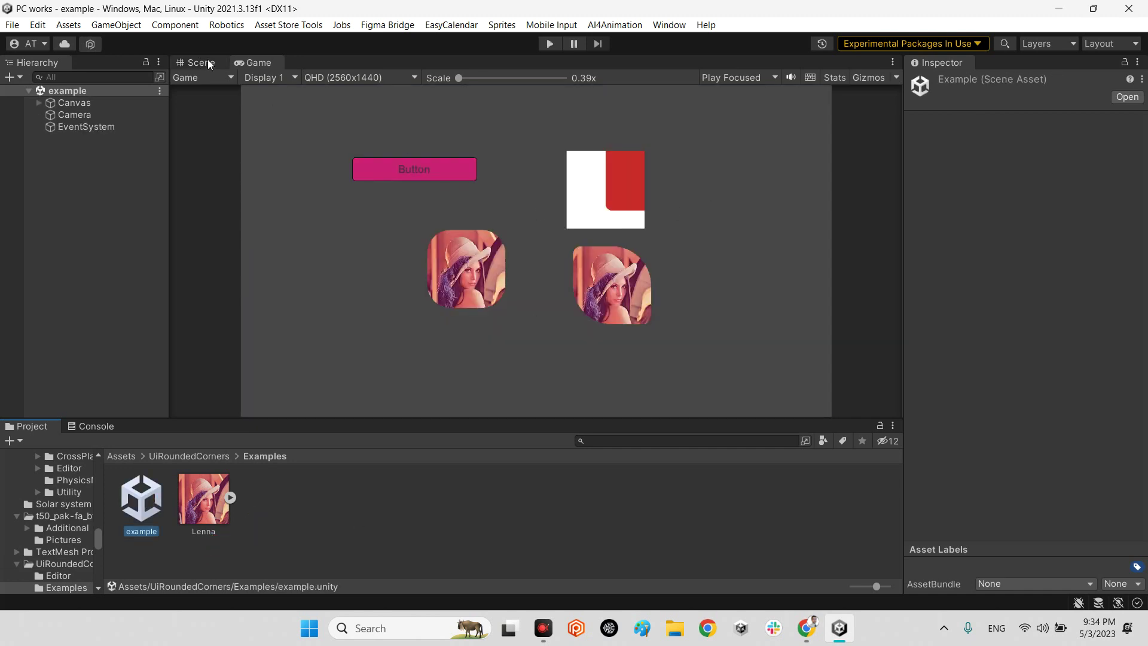
pyautogui.click(201, 63)
pyautogui.click(39, 103)
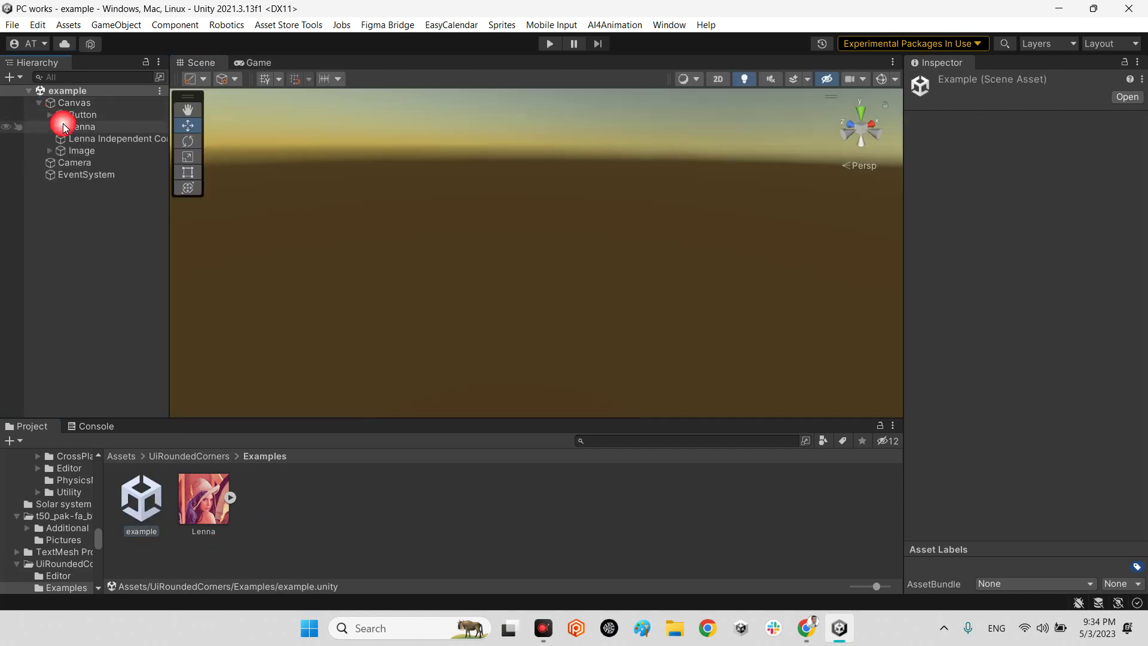
pyautogui.click(72, 126)
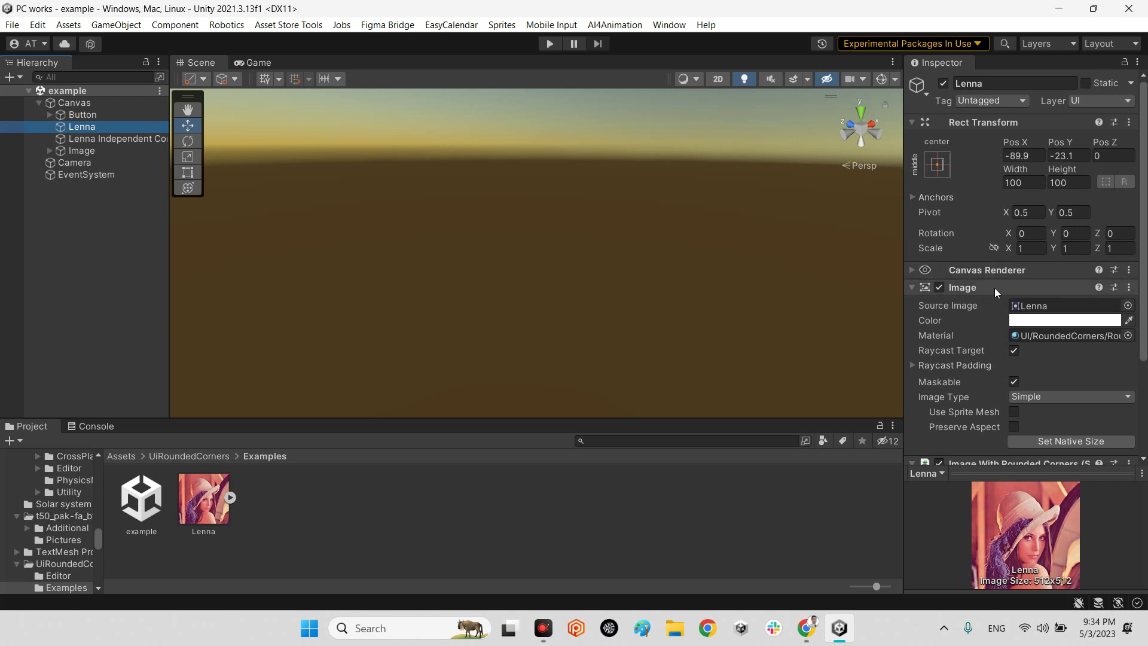
pyautogui.doubleClick(73, 127)
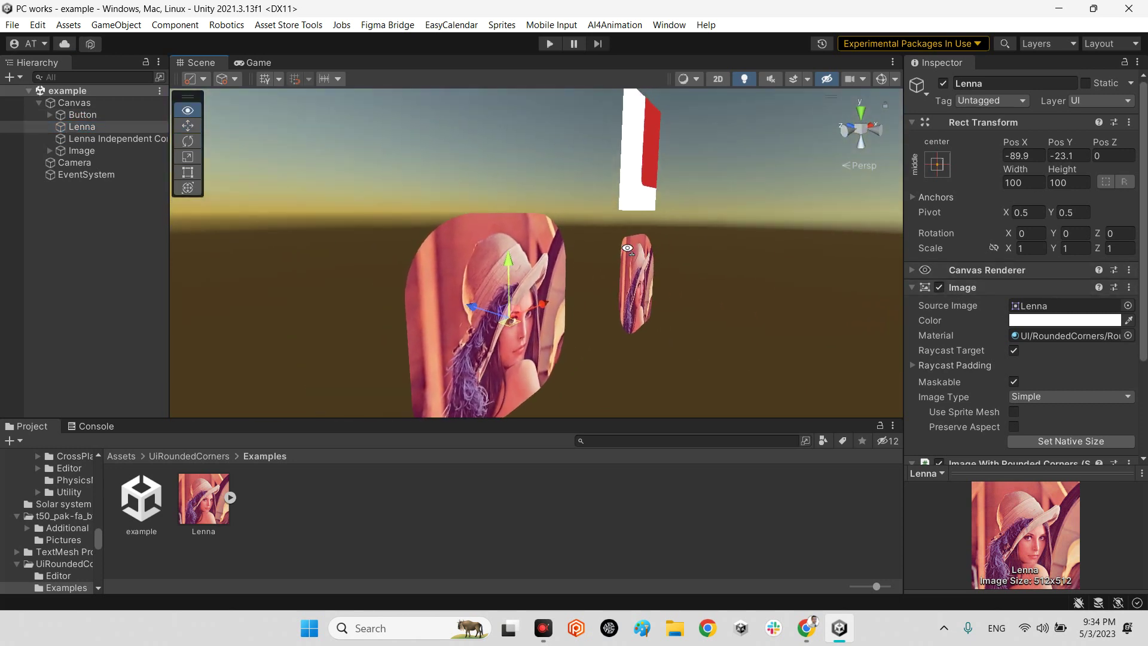
# Widen the Inspector and scrub Lenna's corner Radius from low to high, ending at 65.1.
pyautogui.keyDown('alt'); pyautogui.moveTo(485, 269); pyautogui.dragTo(472, 263); pyautogui.keyUp('alt')
pyautogui.scroll(-4, 1129, 373)
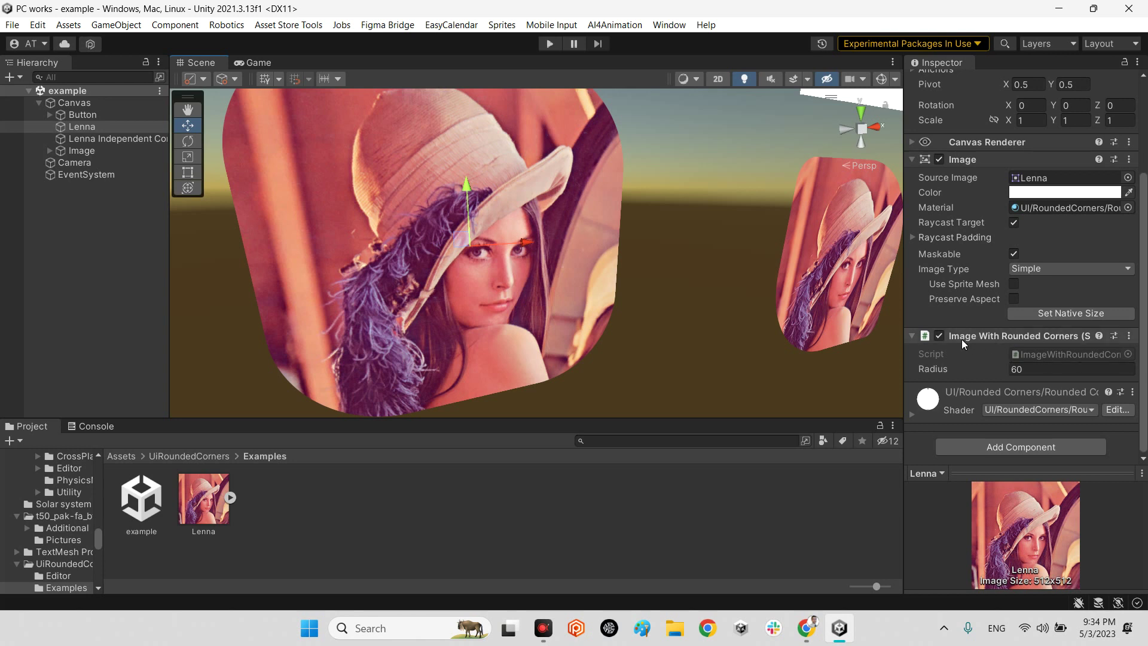
pyautogui.moveTo(905, 352); pyautogui.dragTo(884, 346)
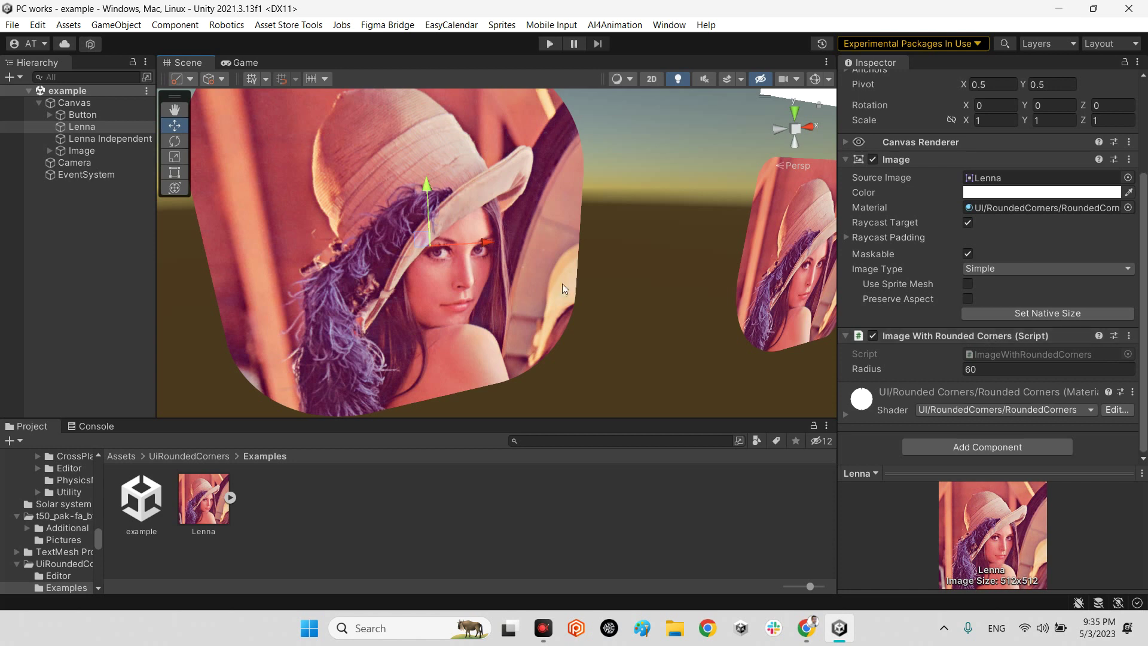
pyautogui.moveTo(472, 272)
pyautogui.keyDown('alt'); pyautogui.mouseDown()
pyautogui.moveTo(500, 278)
pyautogui.moveTo(451, 266)
pyautogui.mouseUp(); pyautogui.keyUp('alt')
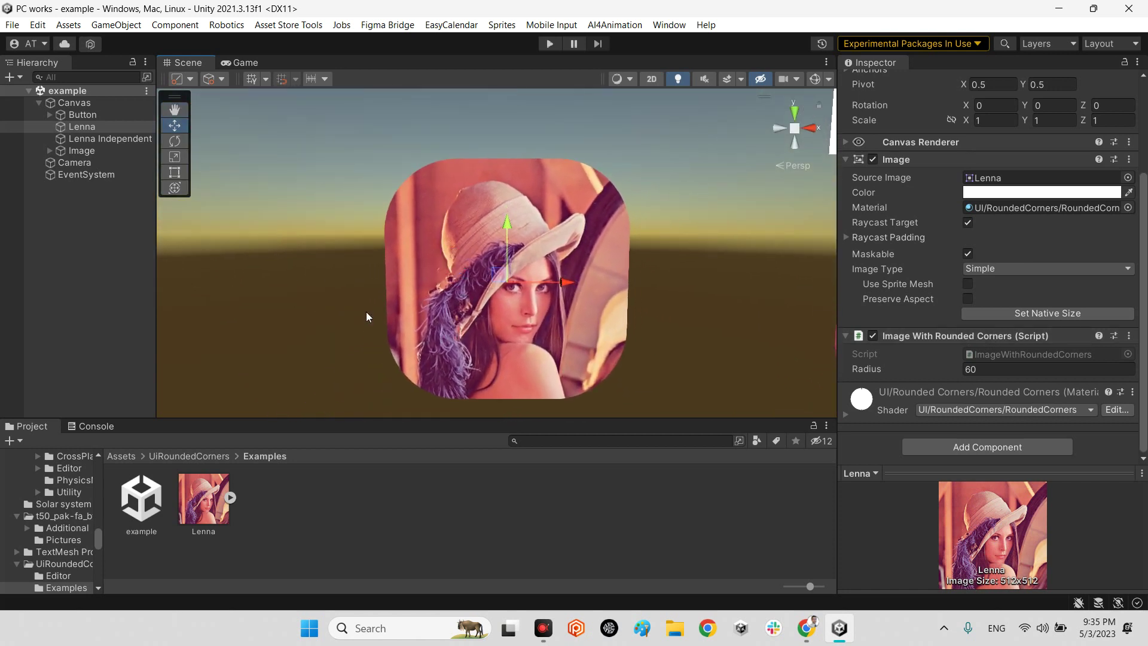
pyautogui.moveTo(959, 373); pyautogui.dragTo(925, 376)
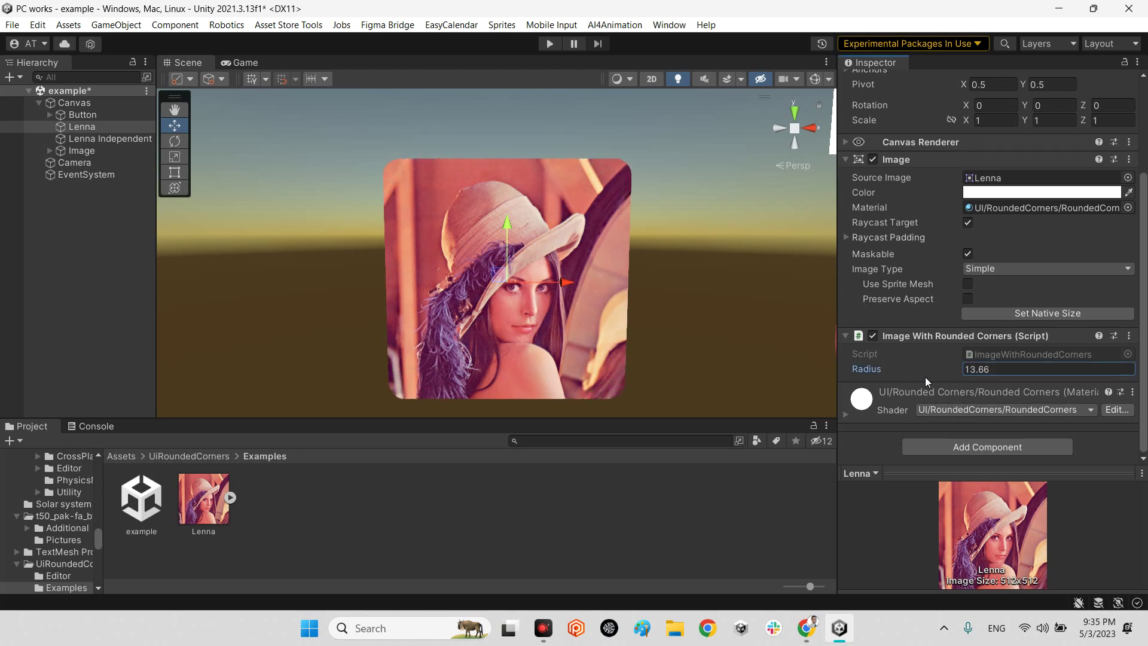
pyautogui.moveTo(834, 378); pyautogui.dragTo(1092, 371)
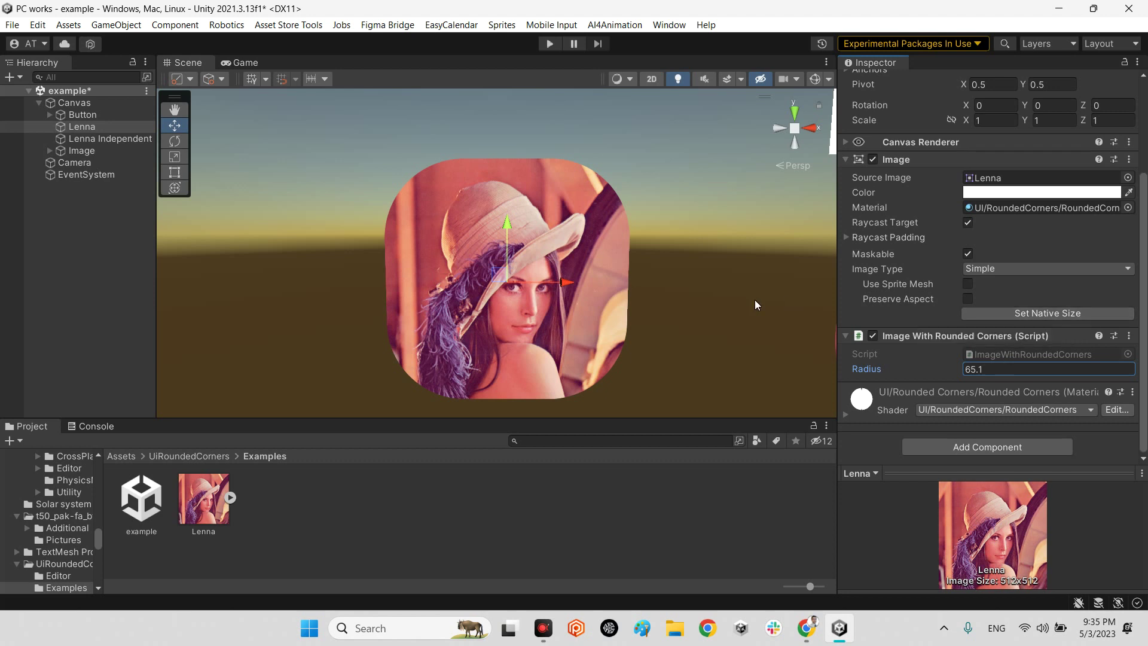
pyautogui.moveTo(603, 307); pyautogui.dragTo(8, 164, button='right')
# Give Lenna Independent corner radii X 23.45, Y 31.26, Z 14.5 and W 40.79.
pyautogui.click(108, 138)
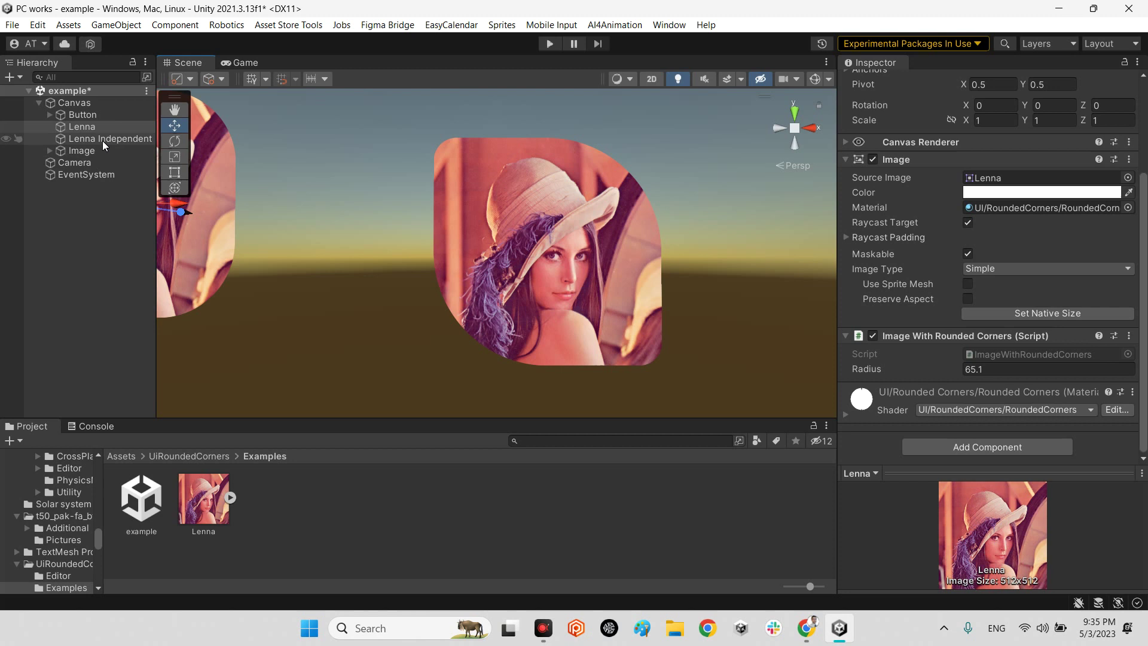
pyautogui.moveTo(649, 296); pyautogui.dragTo(714, 290, button='right')
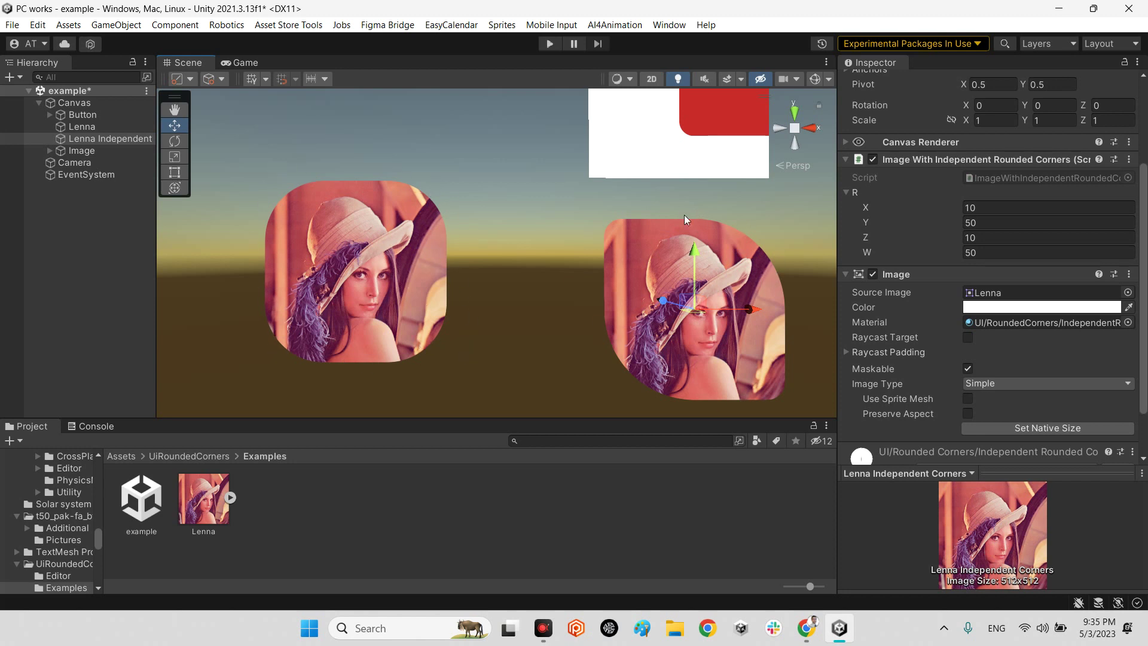
pyautogui.moveTo(684, 215); pyautogui.dragTo(629, 245, button='right')
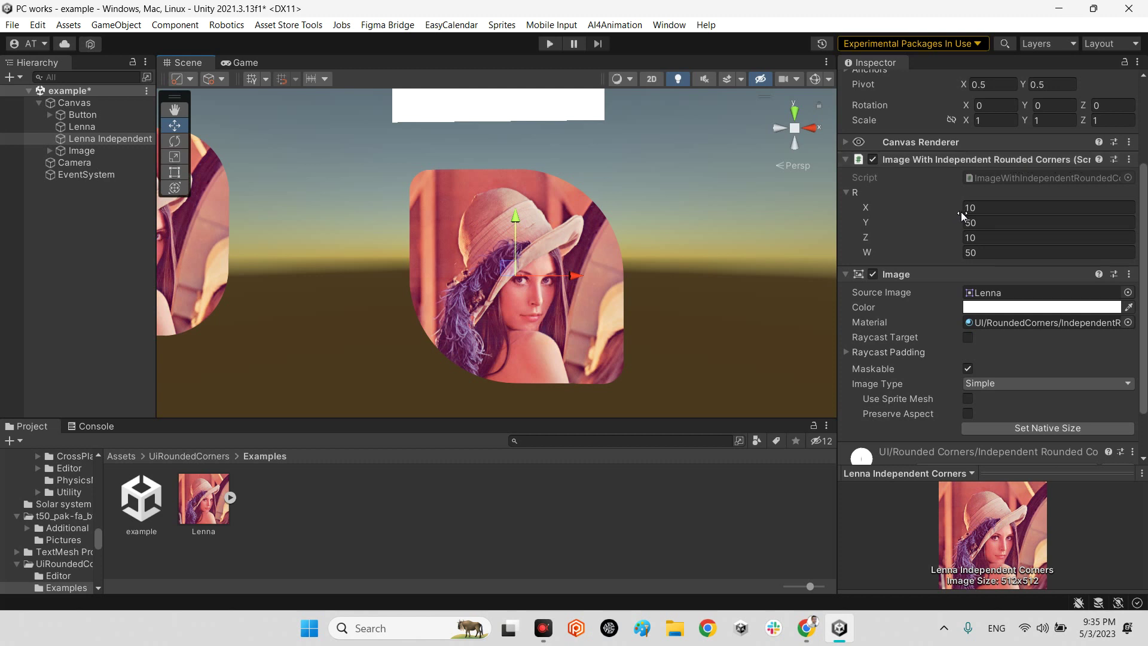
pyautogui.moveTo(960, 212); pyautogui.dragTo(20, 206)
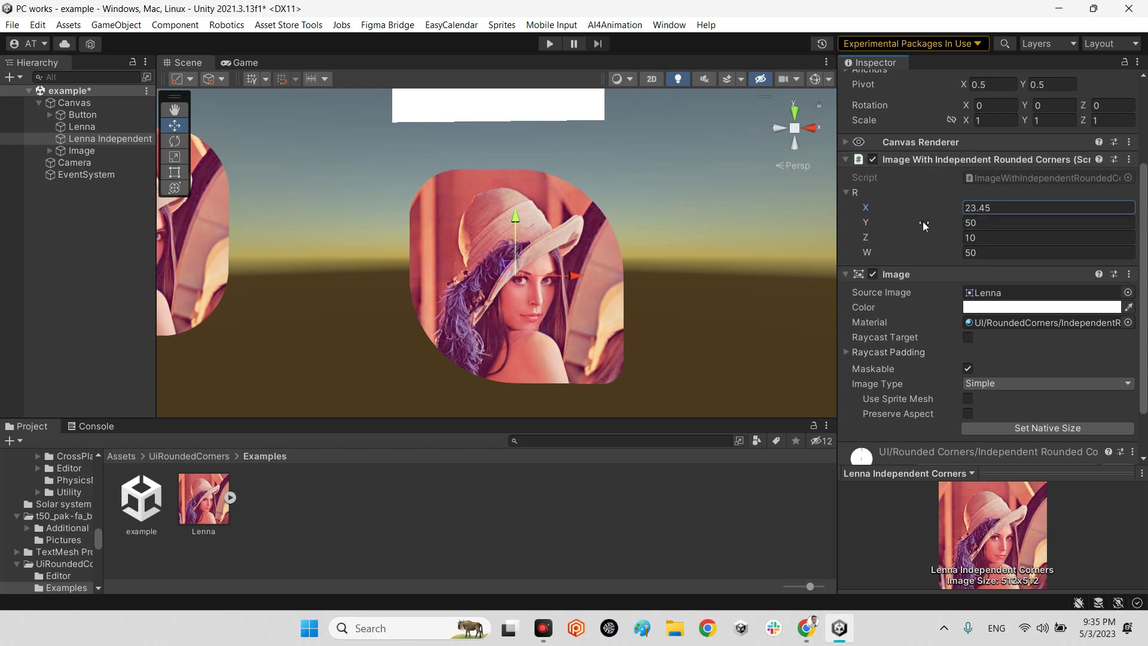
pyautogui.moveTo(923, 221); pyautogui.dragTo(419, 216)
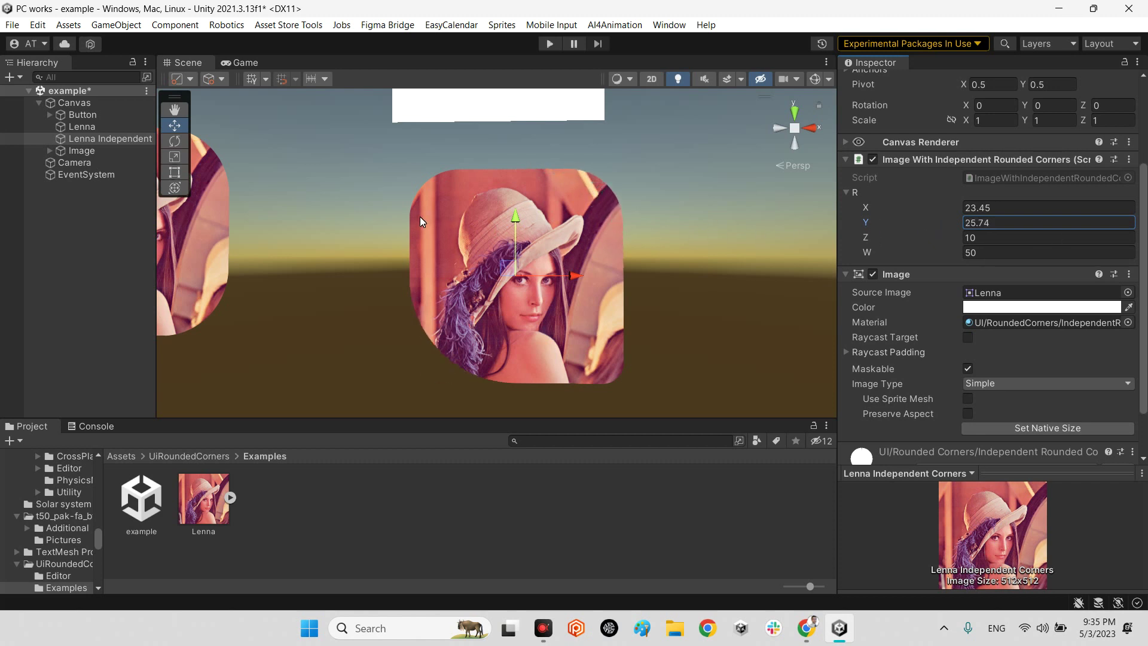
pyautogui.click(963, 239)
pyautogui.write('62.7')
pyautogui.moveTo(8, 269); pyautogui.dragTo(884, 256)
pyautogui.moveTo(634, 245); pyautogui.dragTo(657, 335, button='right')
# Select the Button, collapse its Button component, and try smaller radii, keeping Radius at 8.
pyautogui.click(556, 233)
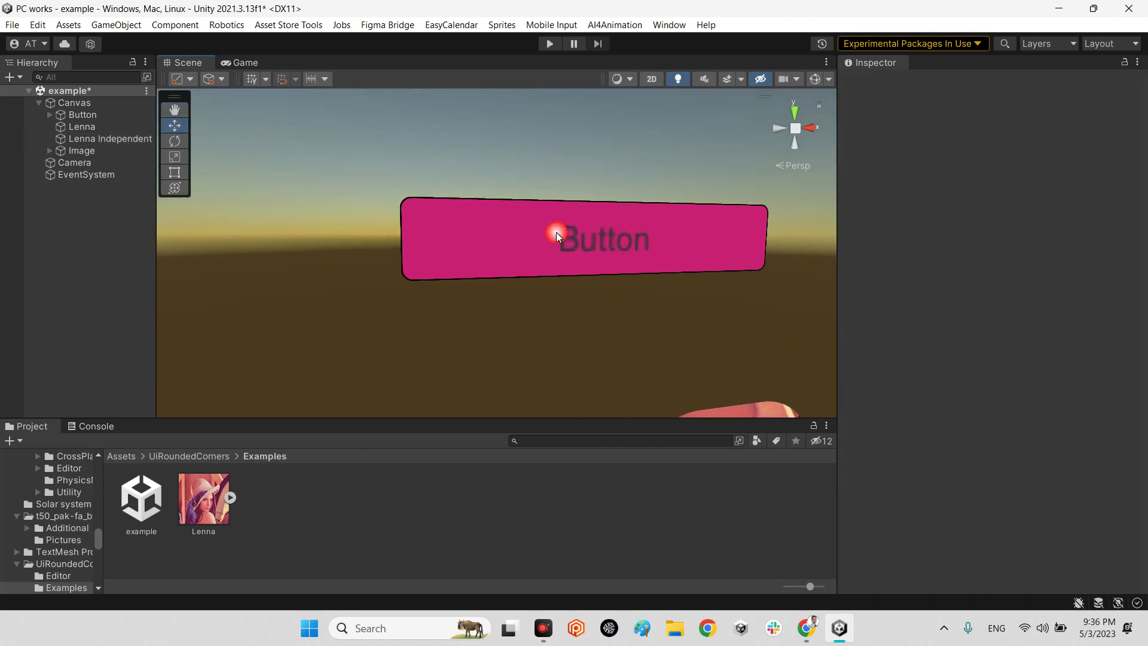
pyautogui.click(813, 79)
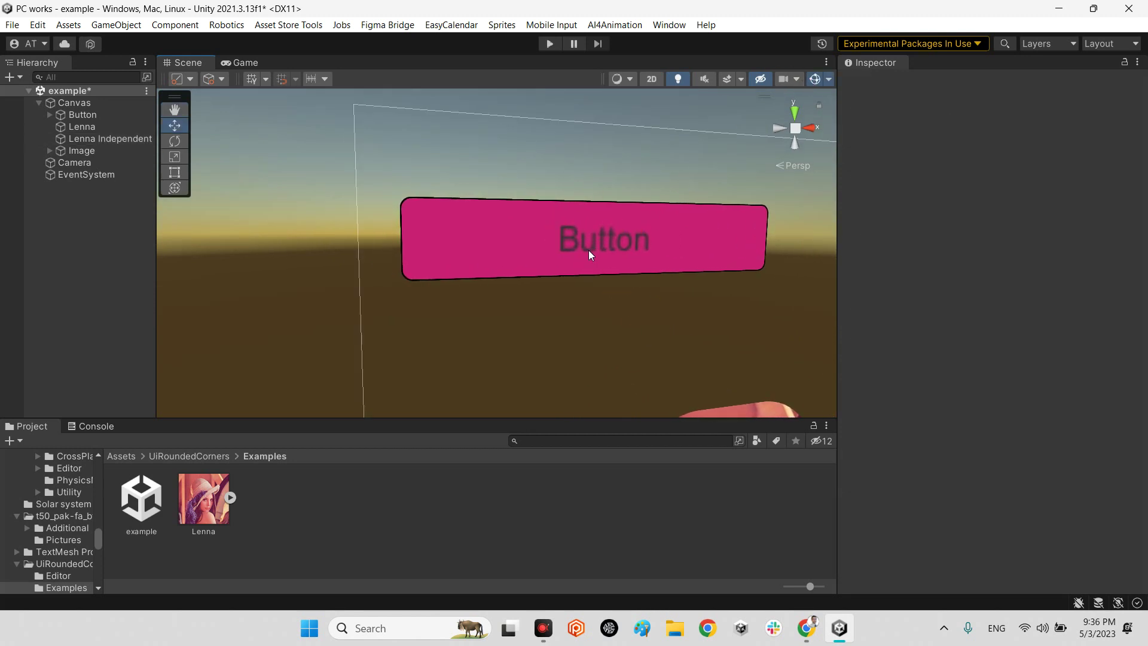
pyautogui.click(545, 232)
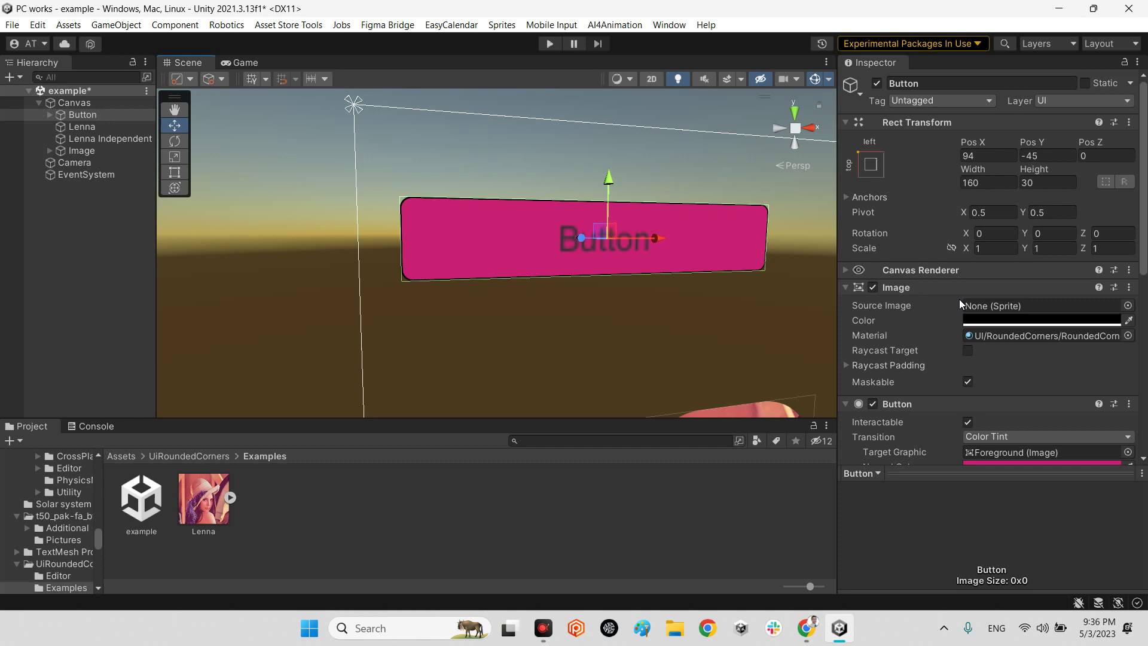
pyautogui.scroll(-5, 938, 328)
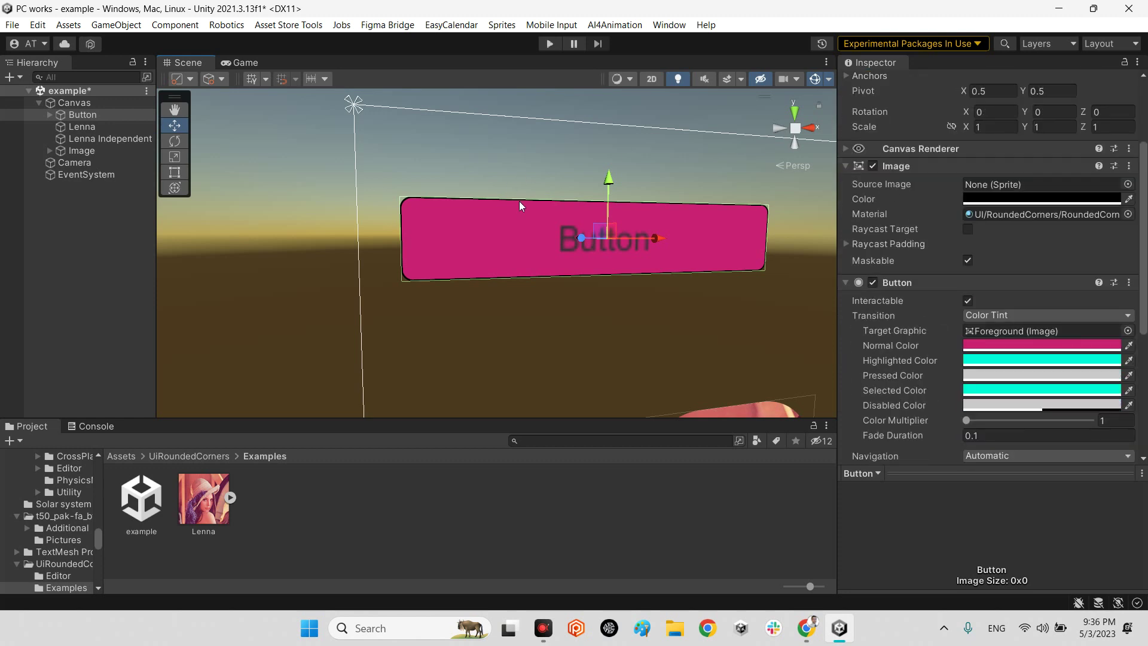
pyautogui.scroll(-10, 949, 337)
pyautogui.scroll(12, 956, 371)
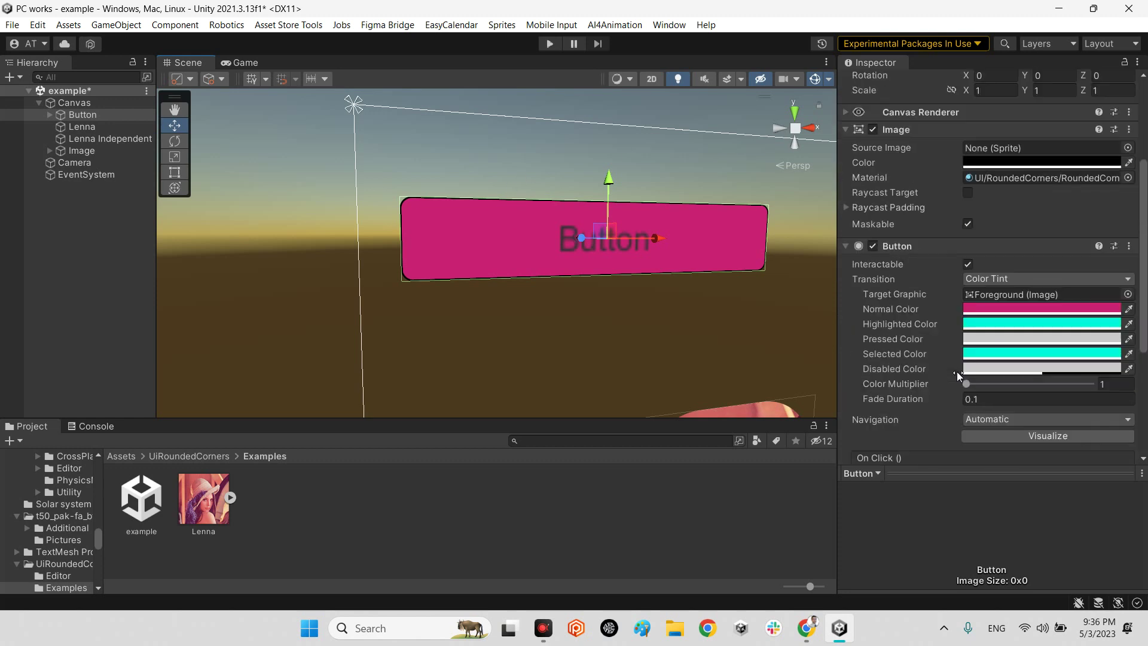
pyautogui.scroll(-4, 977, 398)
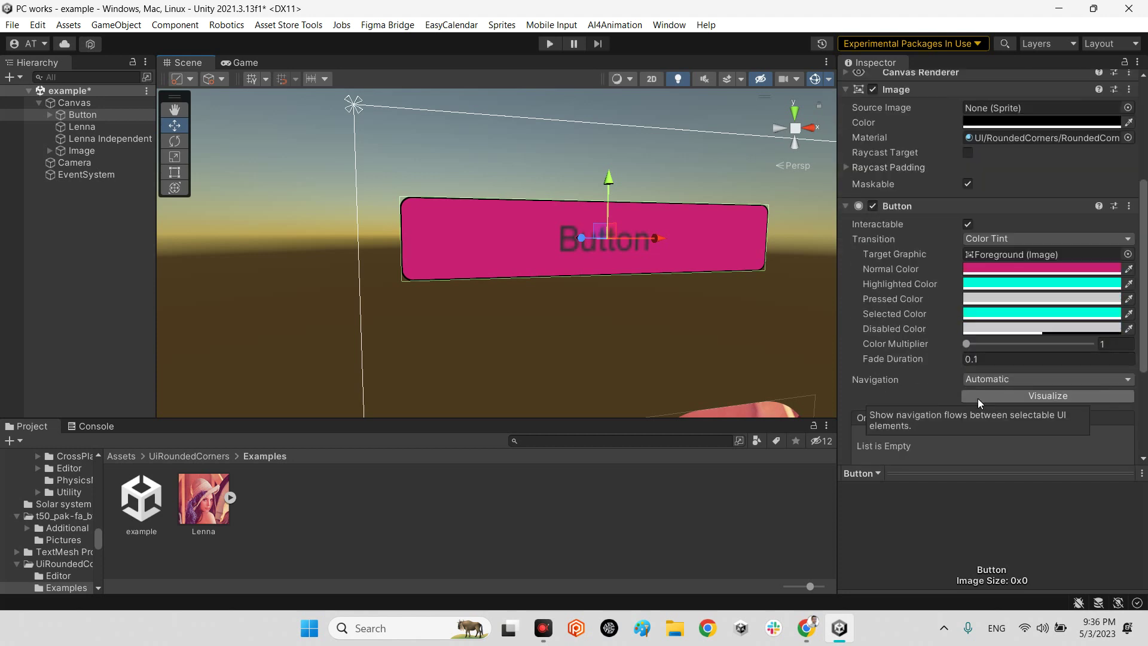
pyautogui.click(911, 205)
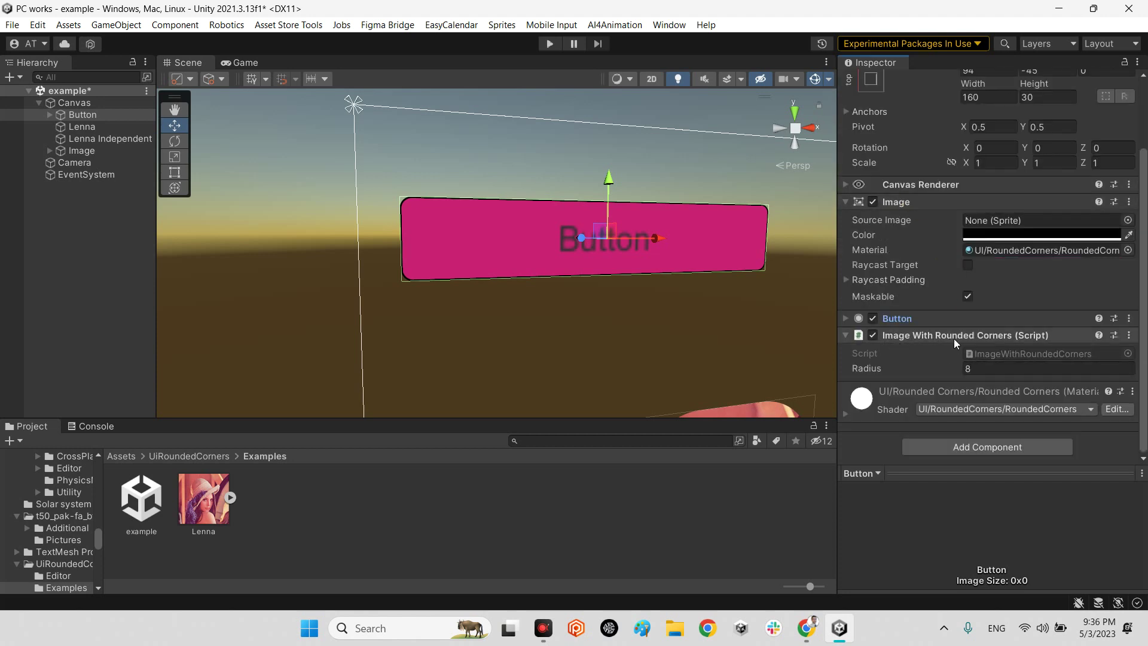
pyautogui.moveTo(963, 372)
pyautogui.mouseDown()
pyautogui.moveTo(945, 377)
pyautogui.moveTo(1057, 374)
pyautogui.moveTo(952, 374)
pyautogui.mouseUp()
pyautogui.click(849, 353)
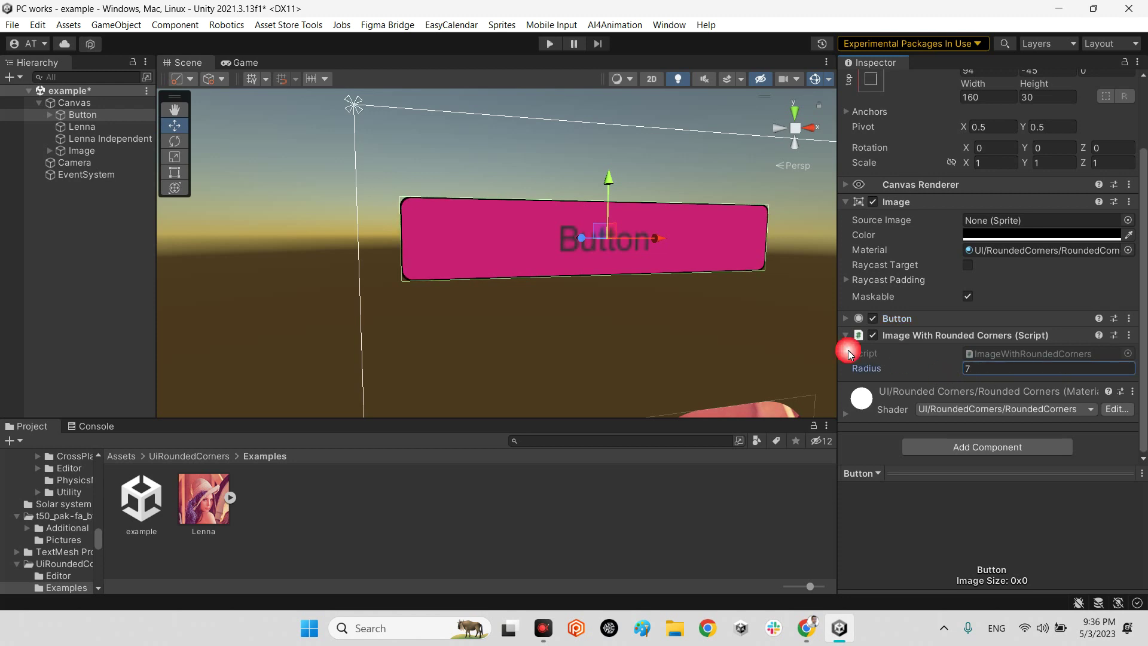
# Expand the Button in the Hierarchy to inspect its Foreground and Text children.
pyautogui.click(50, 114)
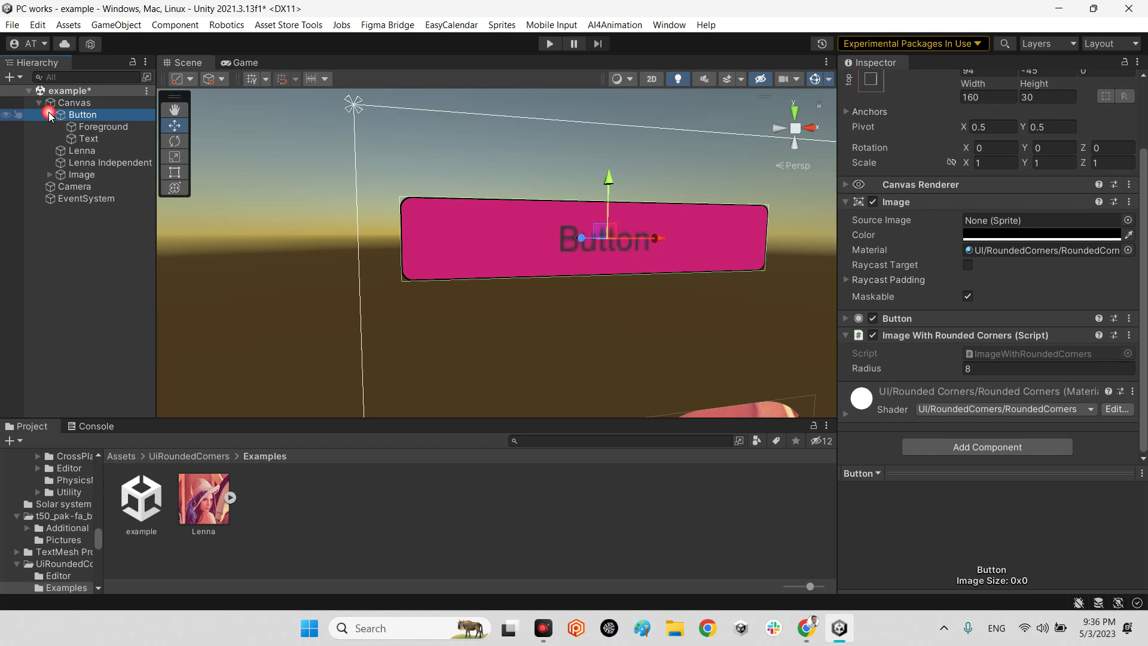
pyautogui.click(79, 126)
pyautogui.click(84, 139)
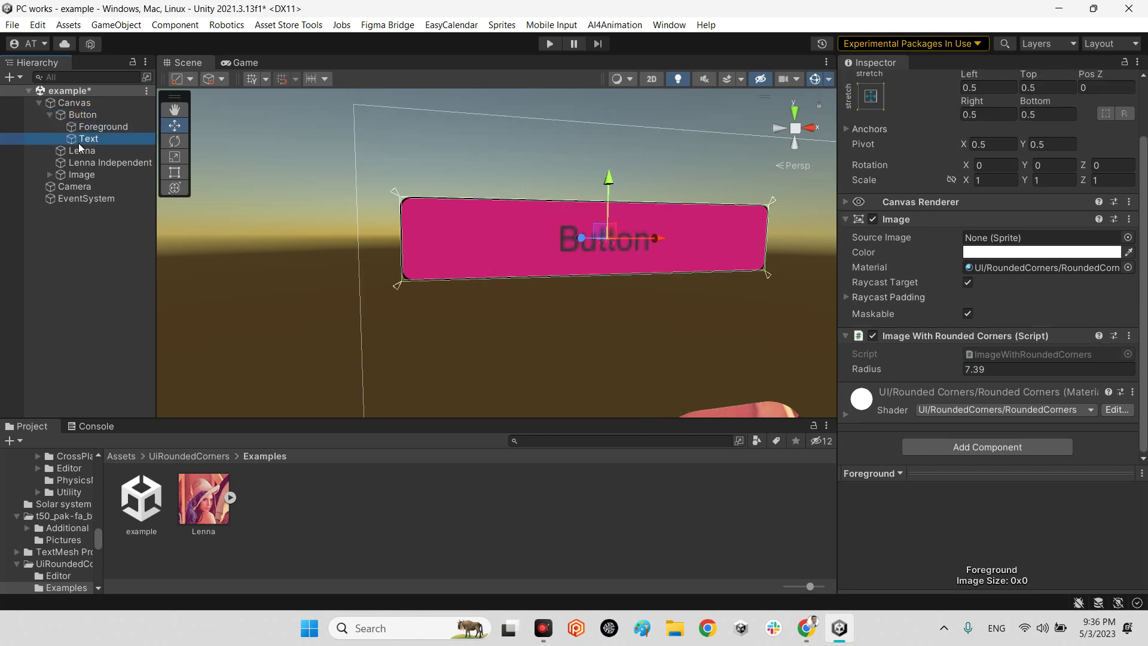
pyautogui.click(303, 260)
pyautogui.moveTo(302, 260); pyautogui.dragTo(422, 226, button='right')
# Select the masked Image's red child and lower its corner Radius from 16 to 9.1.
pyautogui.click(422, 224)
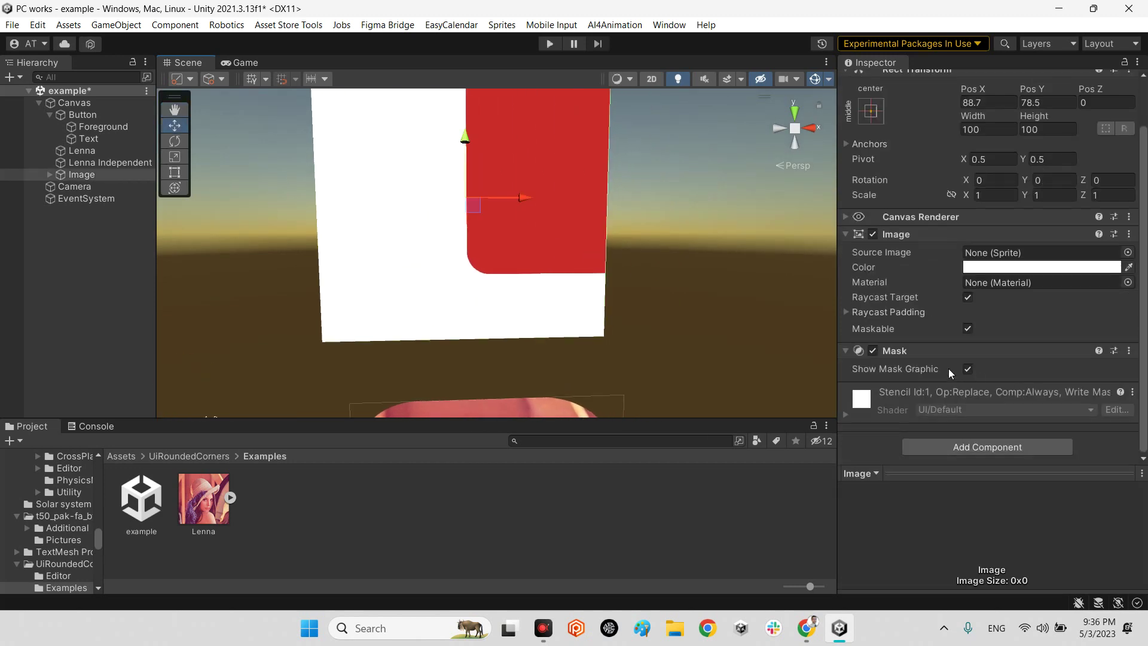
pyautogui.click(52, 177)
pyautogui.click(91, 186)
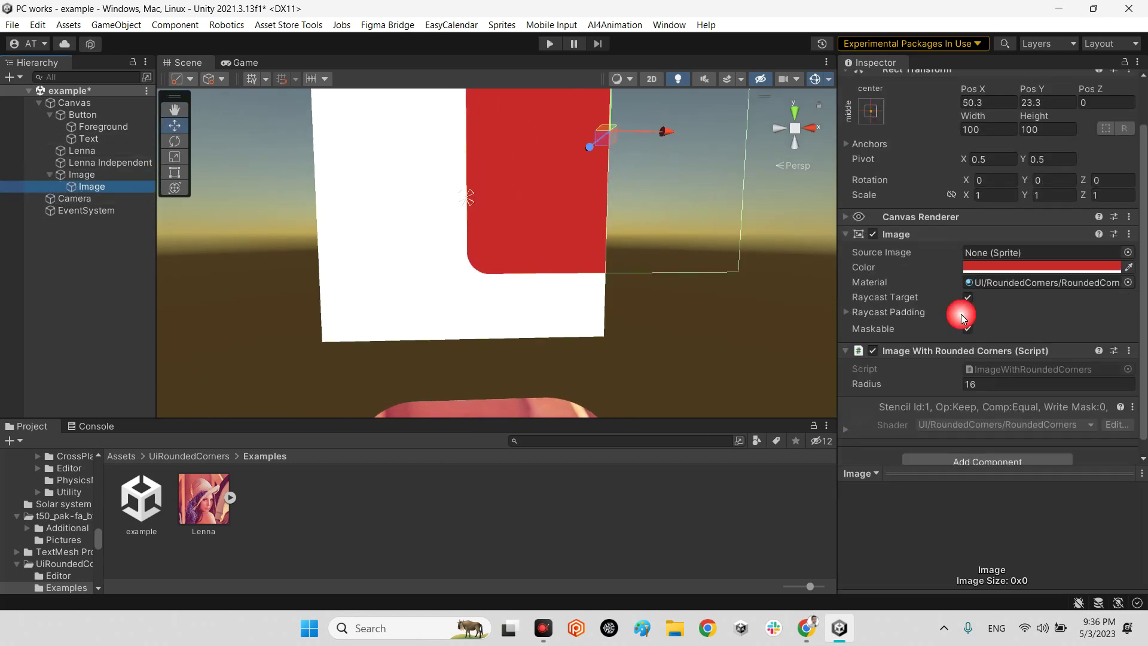
pyautogui.moveTo(958, 386); pyautogui.dragTo(867, 385)
pyautogui.click(987, 430)
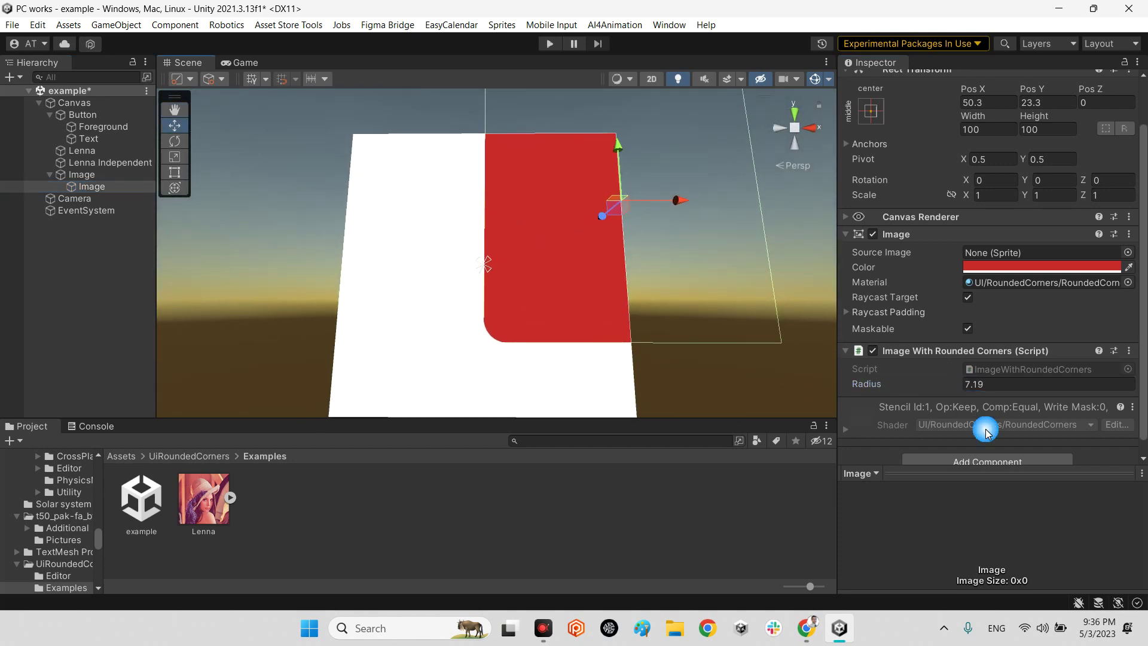
pyautogui.click(1098, 383)
pyautogui.write('29')
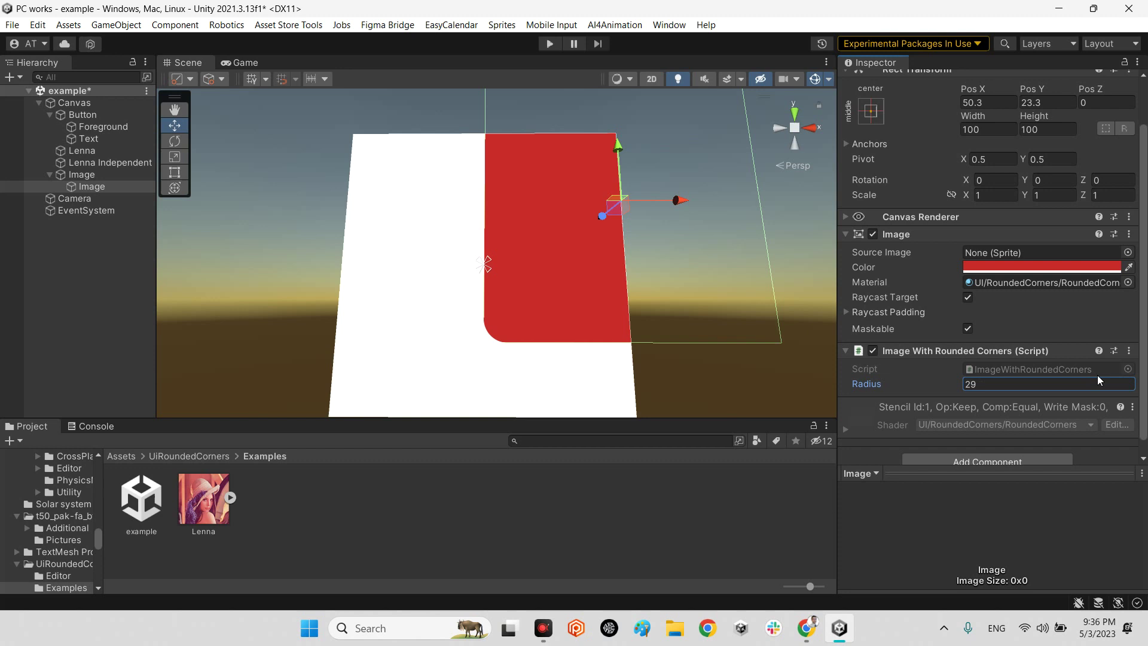
pyautogui.press('BackSpace')
pyautogui.press('BackSpace')
pyautogui.write('17.6')
pyautogui.moveTo(962, 383); pyautogui.dragTo(957, 383)
pyautogui.moveTo(687, 329); pyautogui.dragTo(721, 228, button='right')
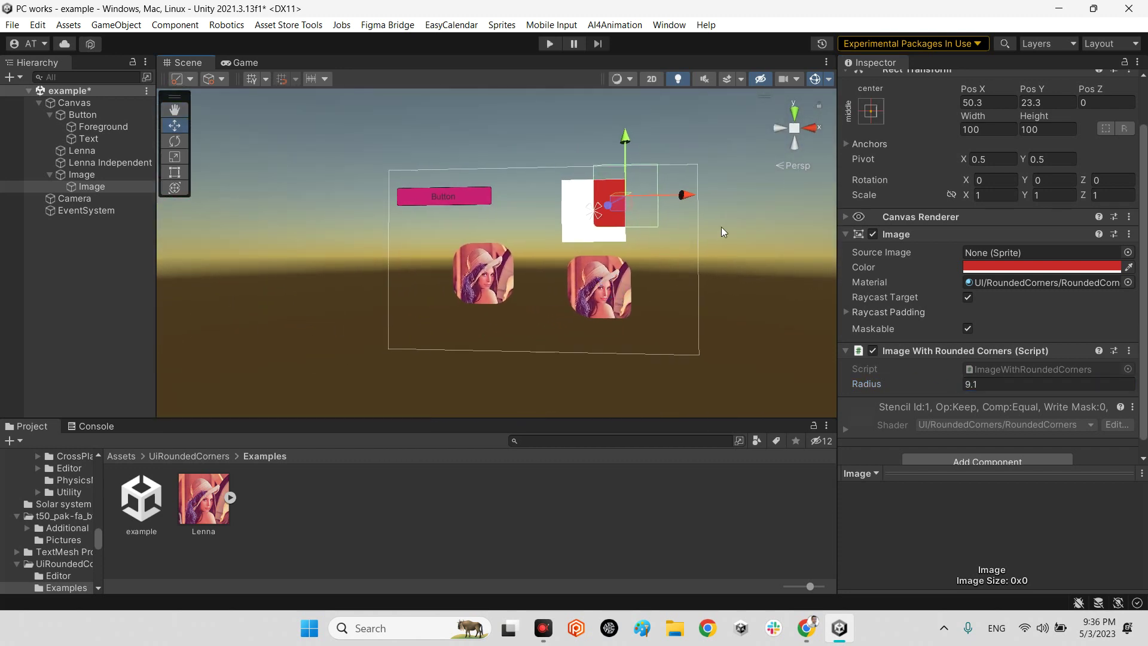
# Deselect the red Image, leaving the Button, both Lenna images and masked Image visible.
pyautogui.click(761, 257)
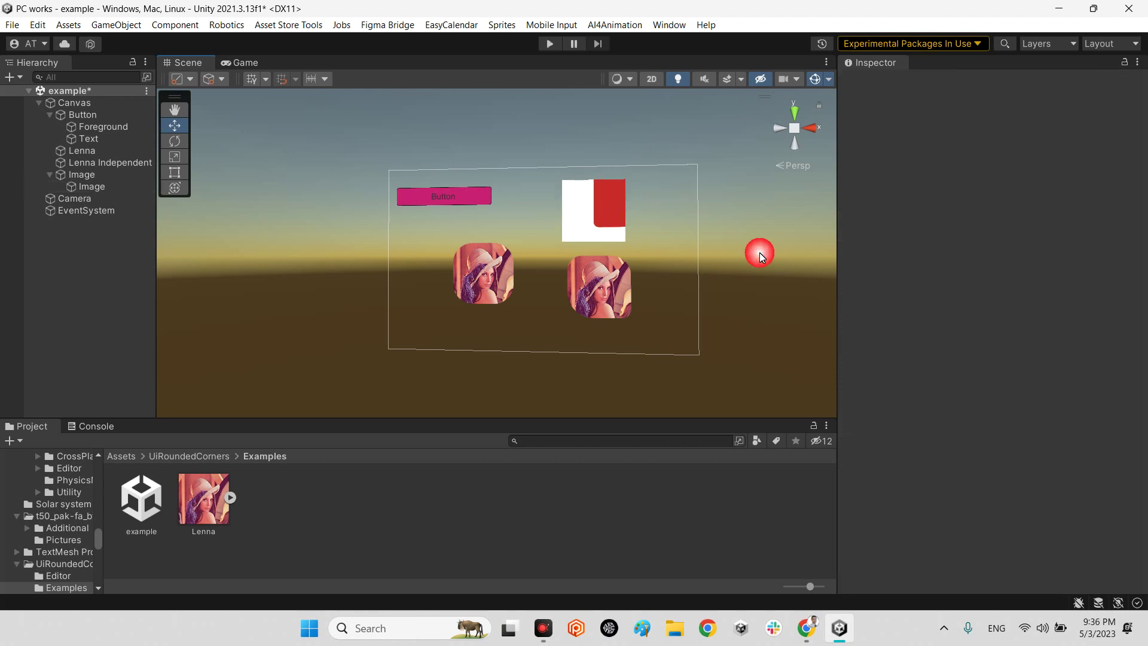